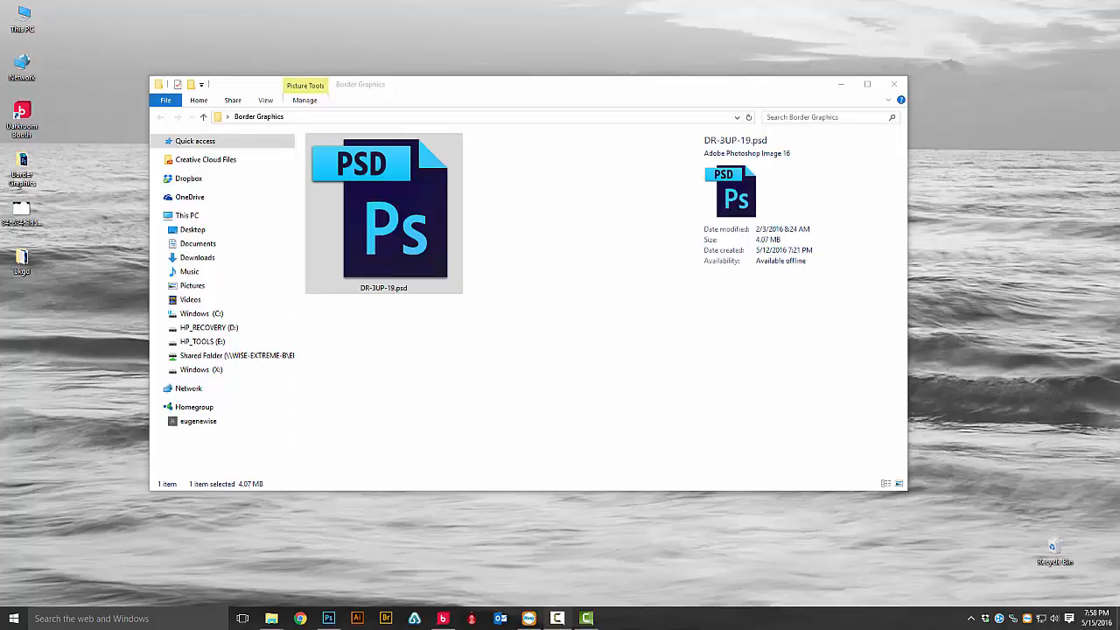
Open DR-3UP-19.psd in Photoshop and save it as the JPEG DR-3UP-19.jpg in the Border Graphics folder, with quality 8
double_click(384, 238)
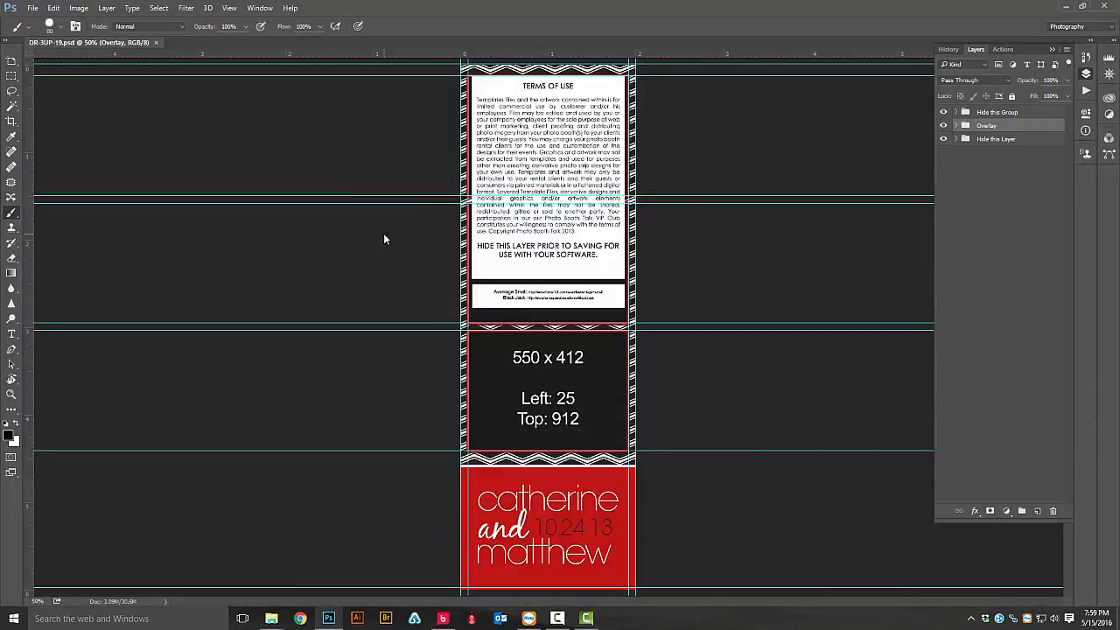
click(30, 8)
click(50, 137)
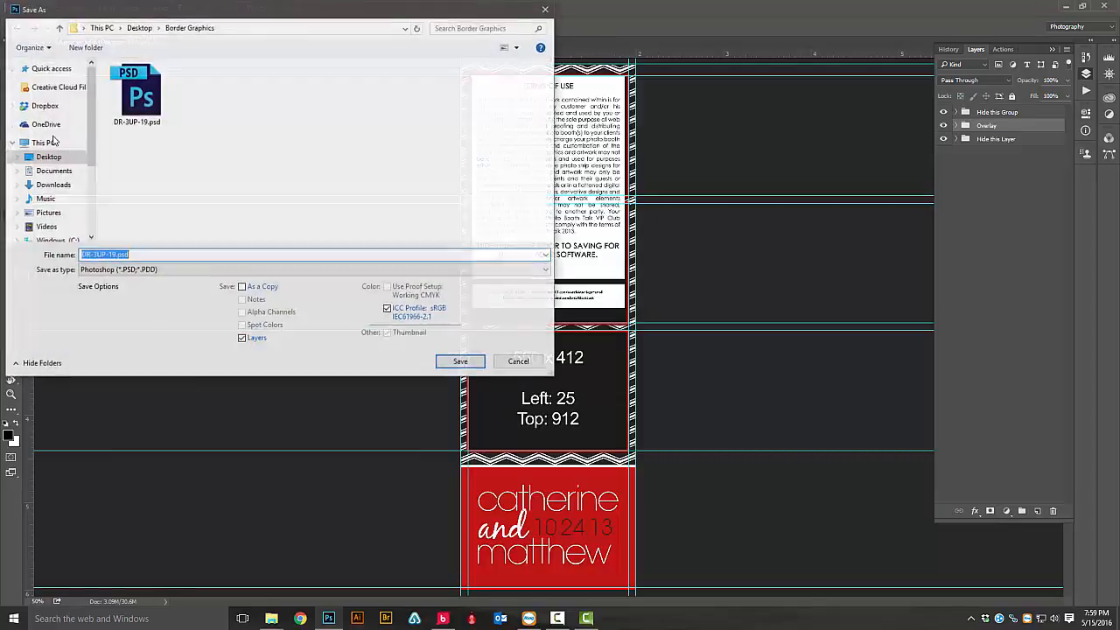
click(137, 269)
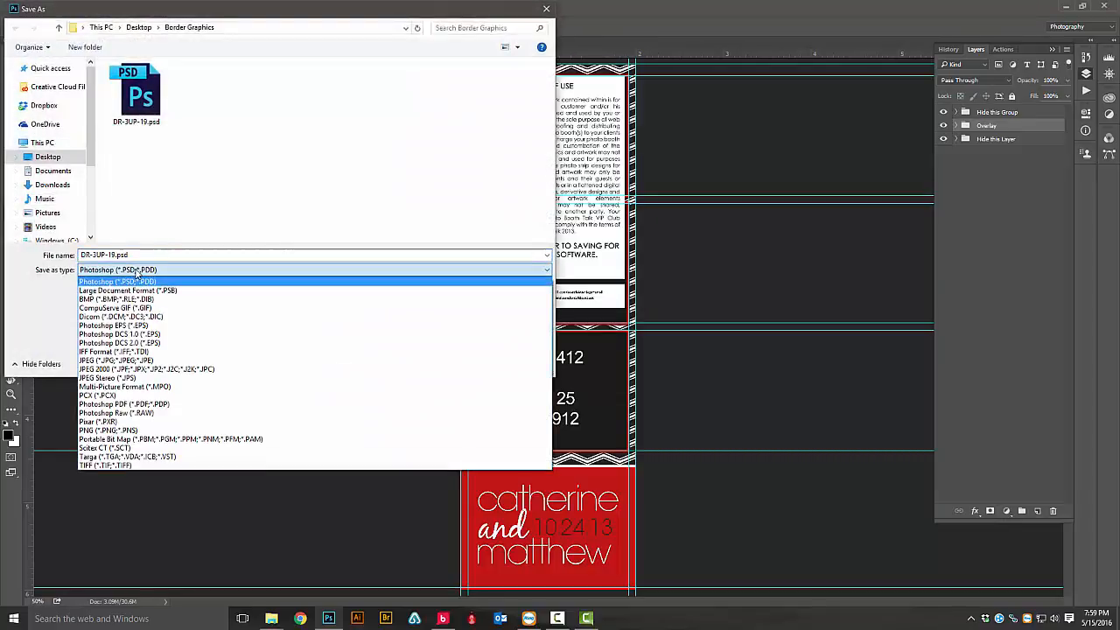
click(118, 362)
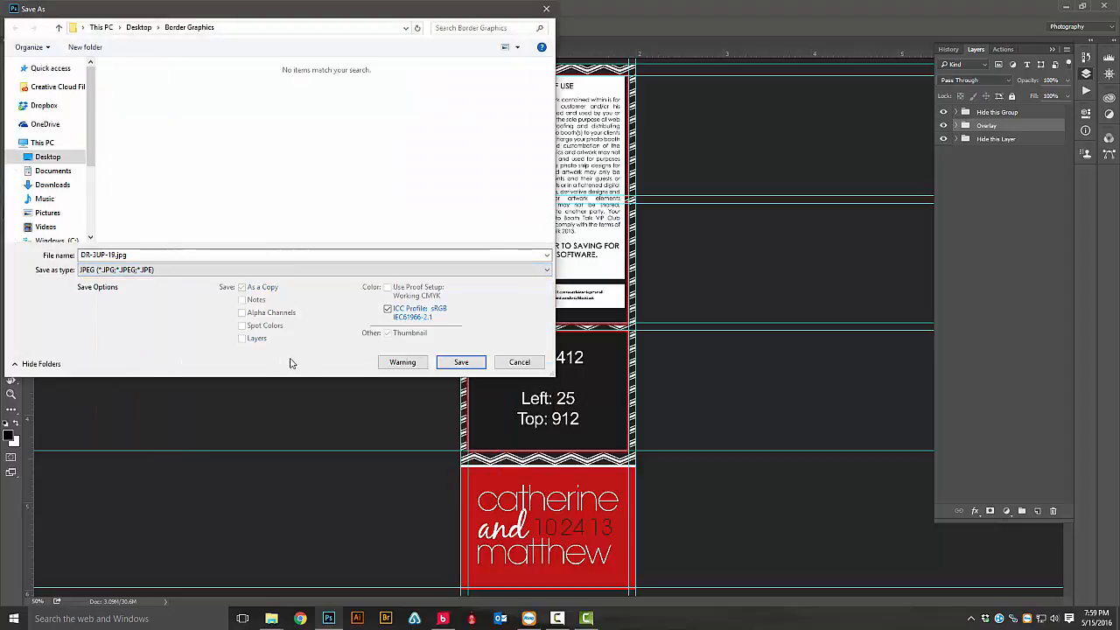
click(458, 362)
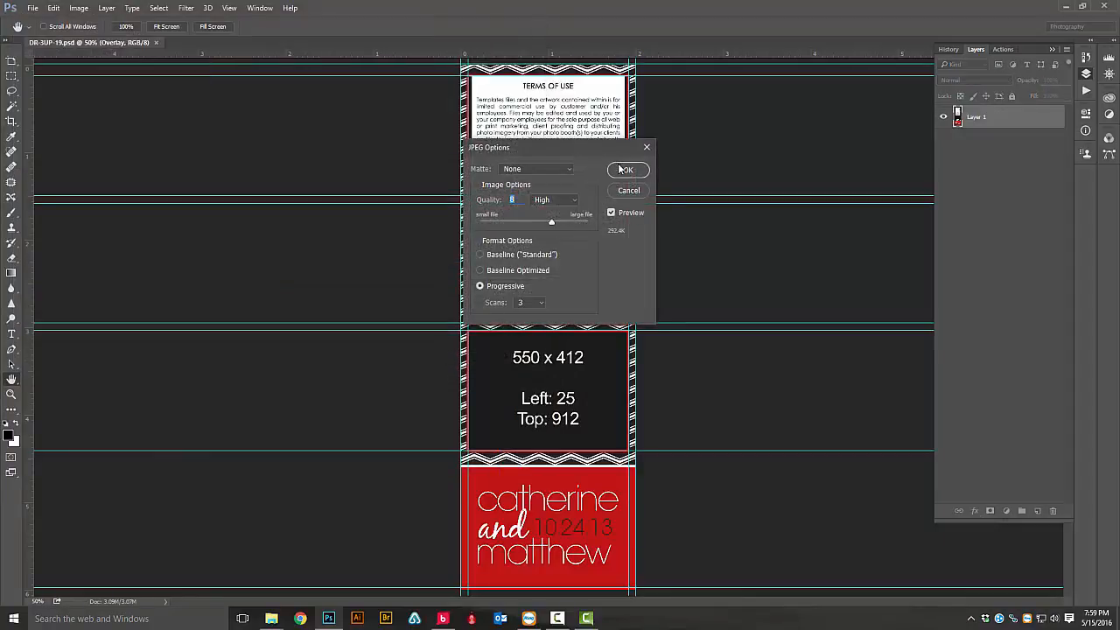
click(627, 169)
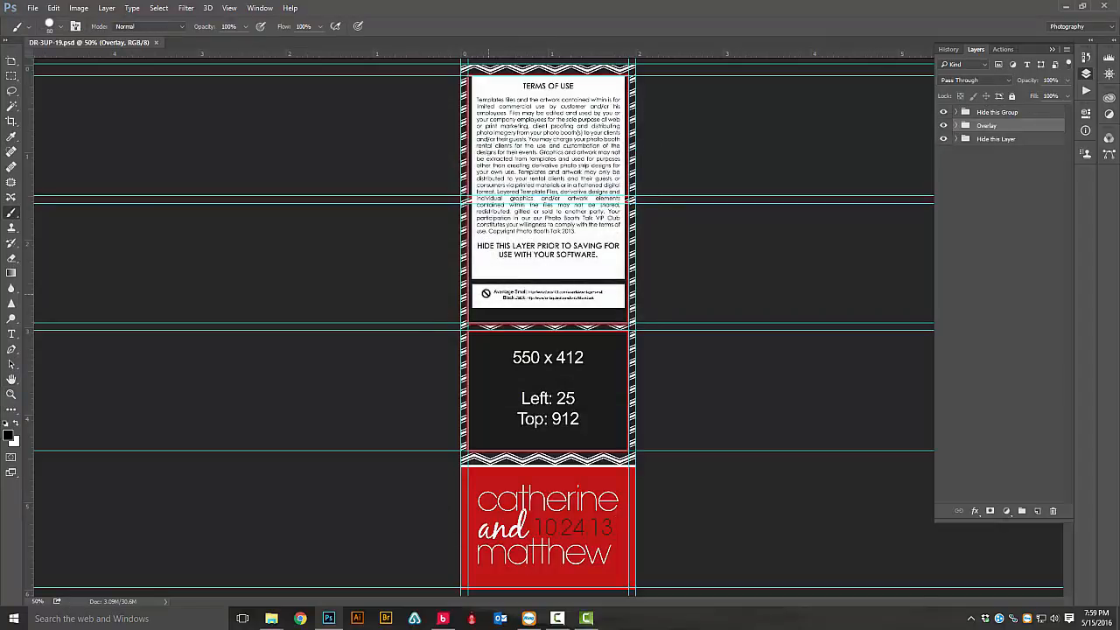
Hide the "Hide this Group" and "Hide this Layer" groups, plus Footer Option 1 inside the Overlay's Footer group
click(944, 112)
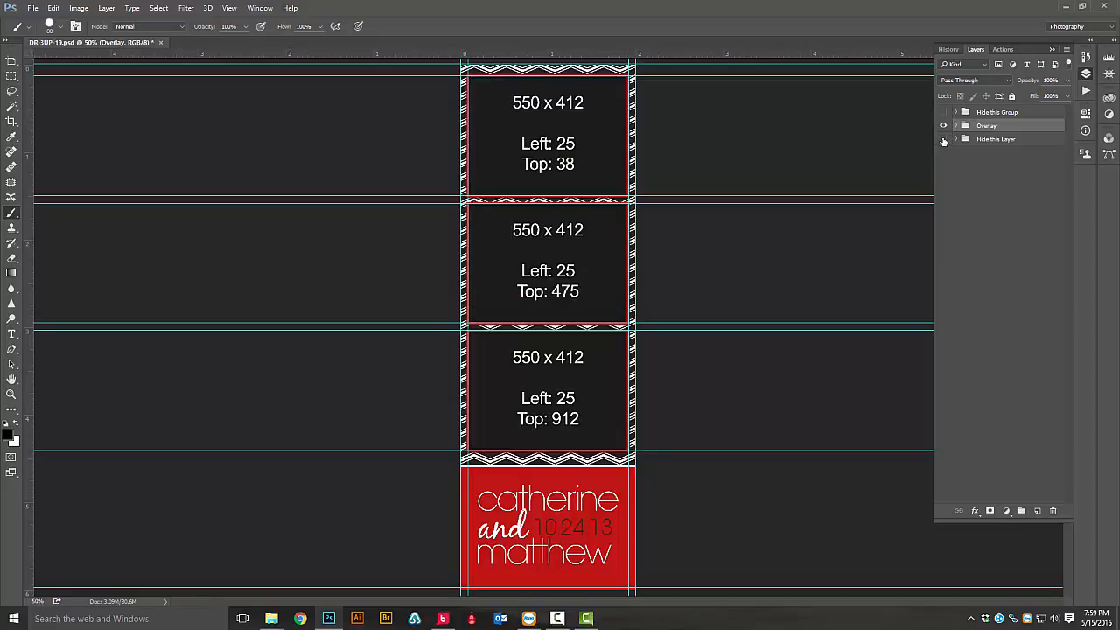
click(943, 139)
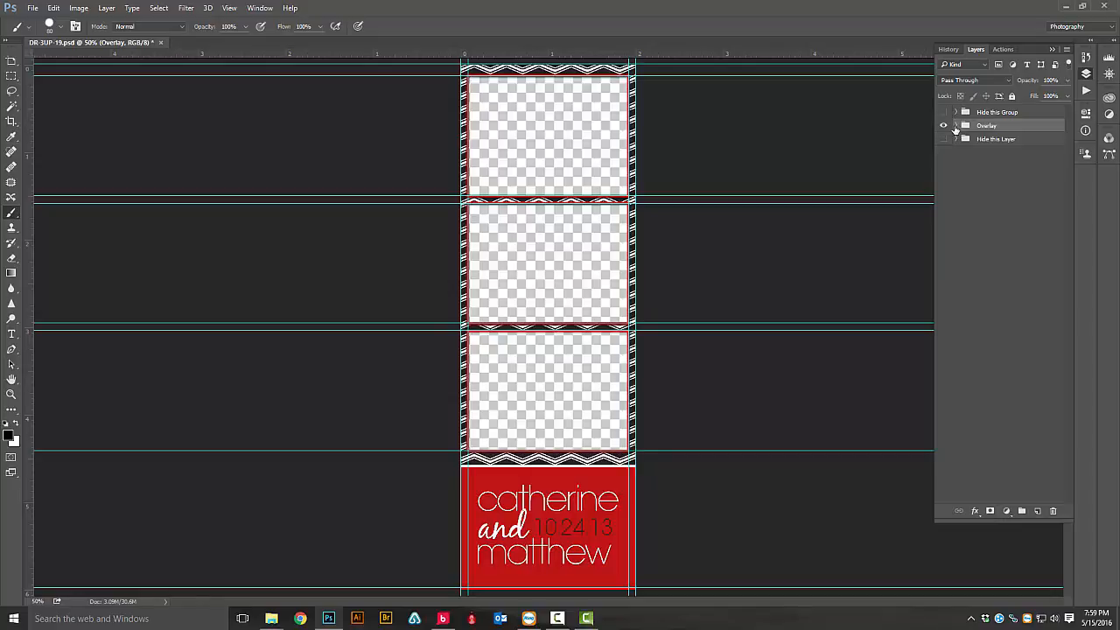
click(955, 126)
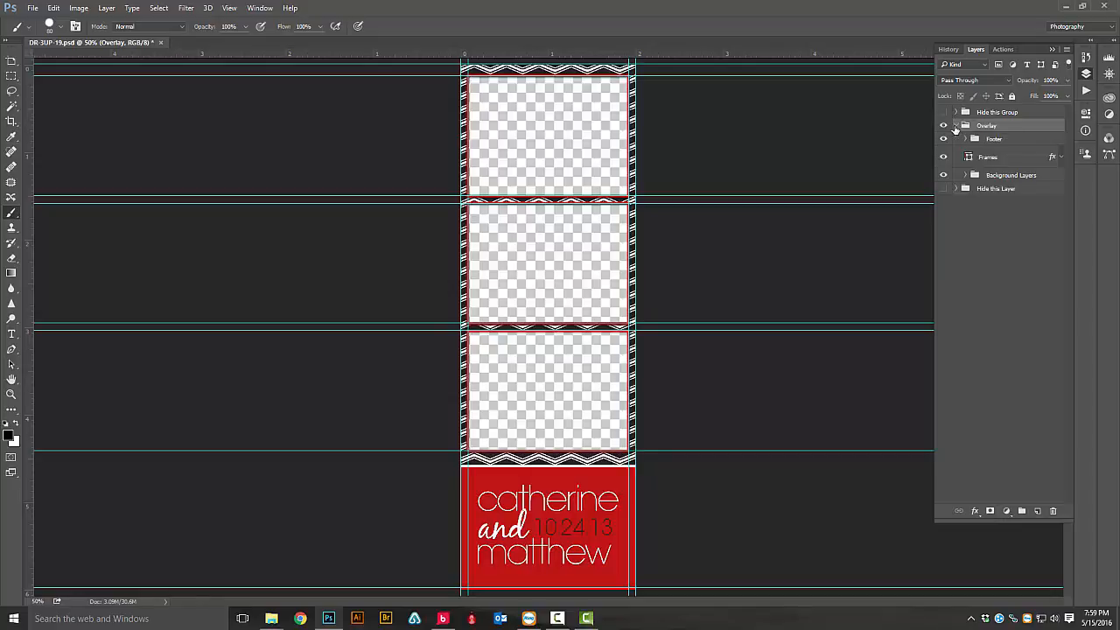
click(966, 140)
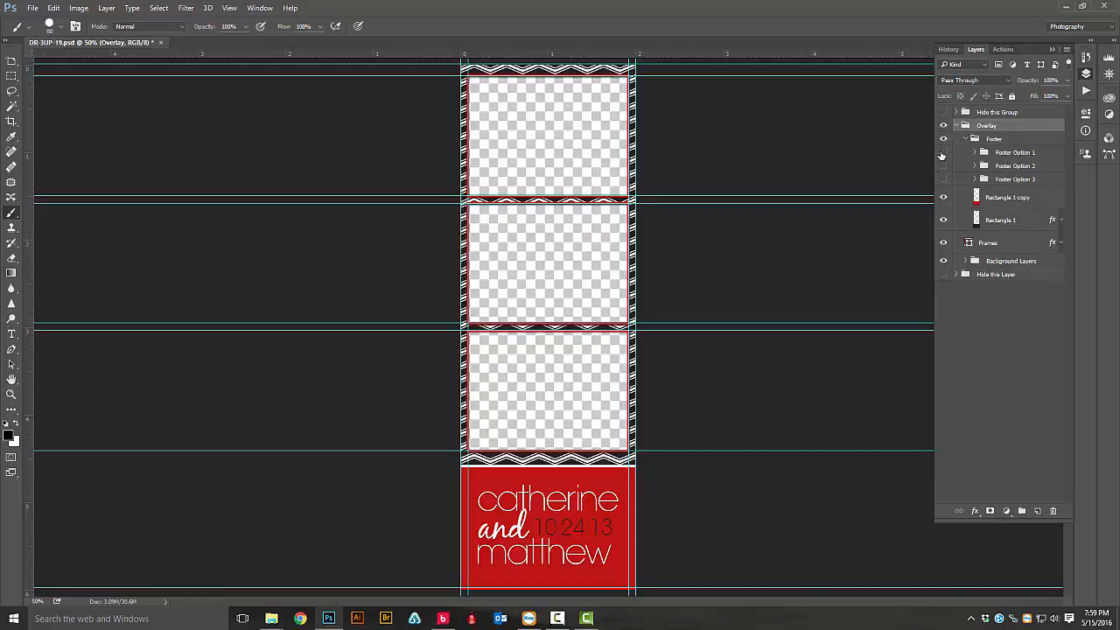
click(942, 153)
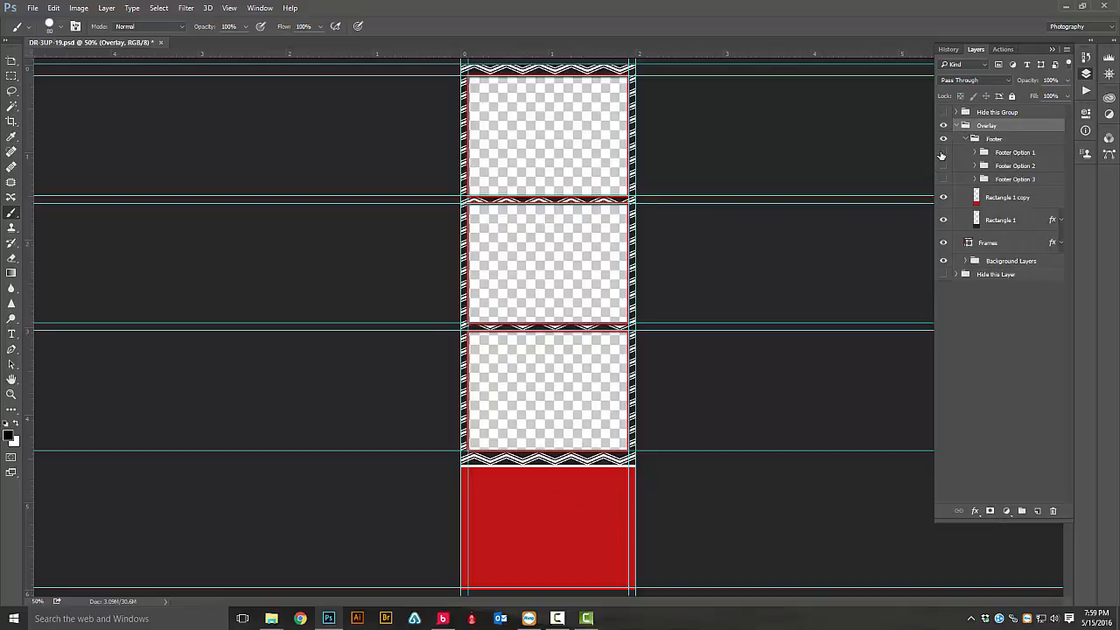
Save the overlay as DR-3UP-19.png in the Border Graphics folder, with smallest/slow compression and no interlacing
click(33, 9)
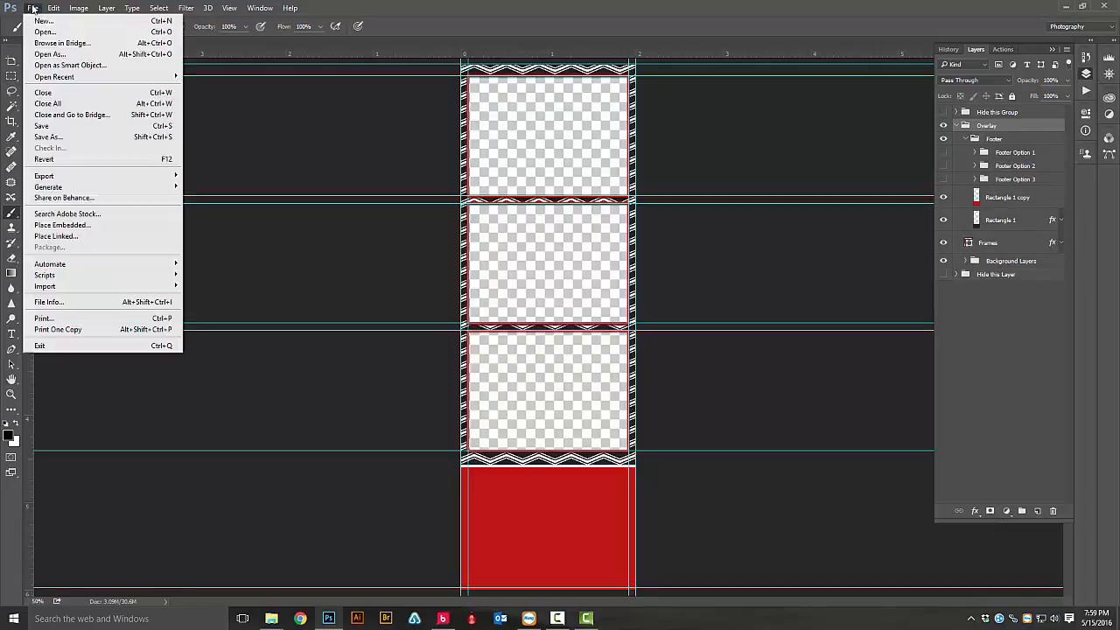
click(63, 137)
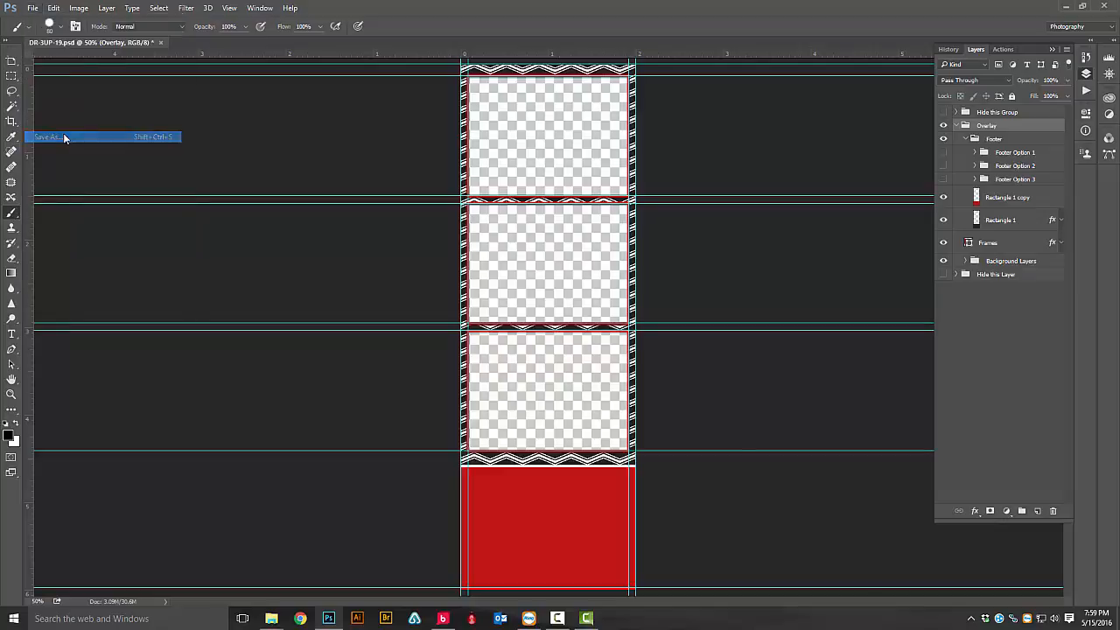
click(171, 271)
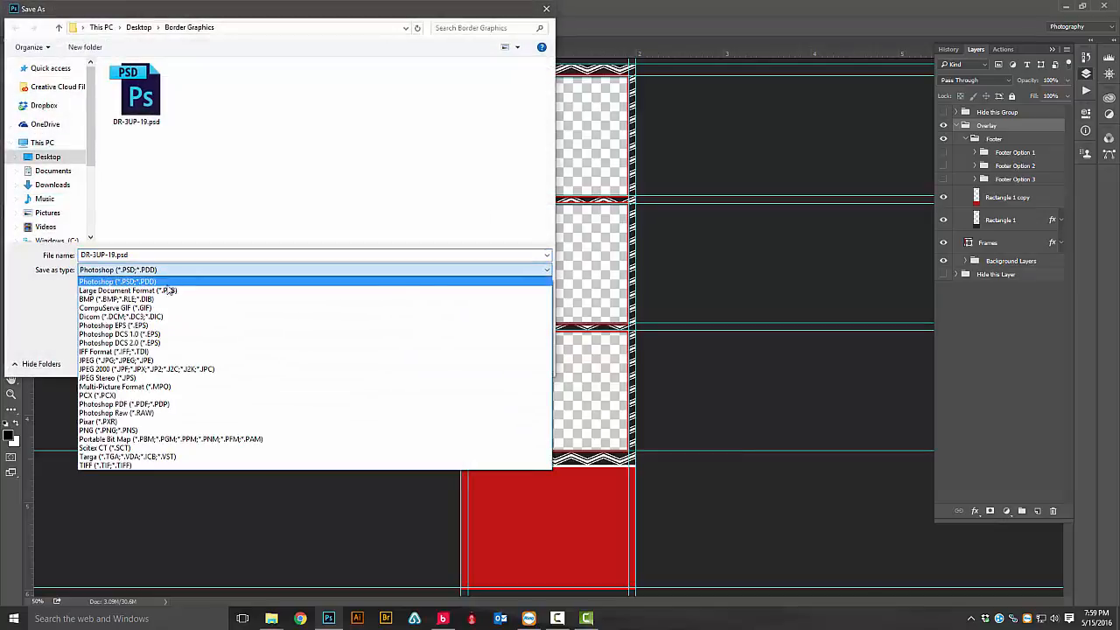
click(122, 431)
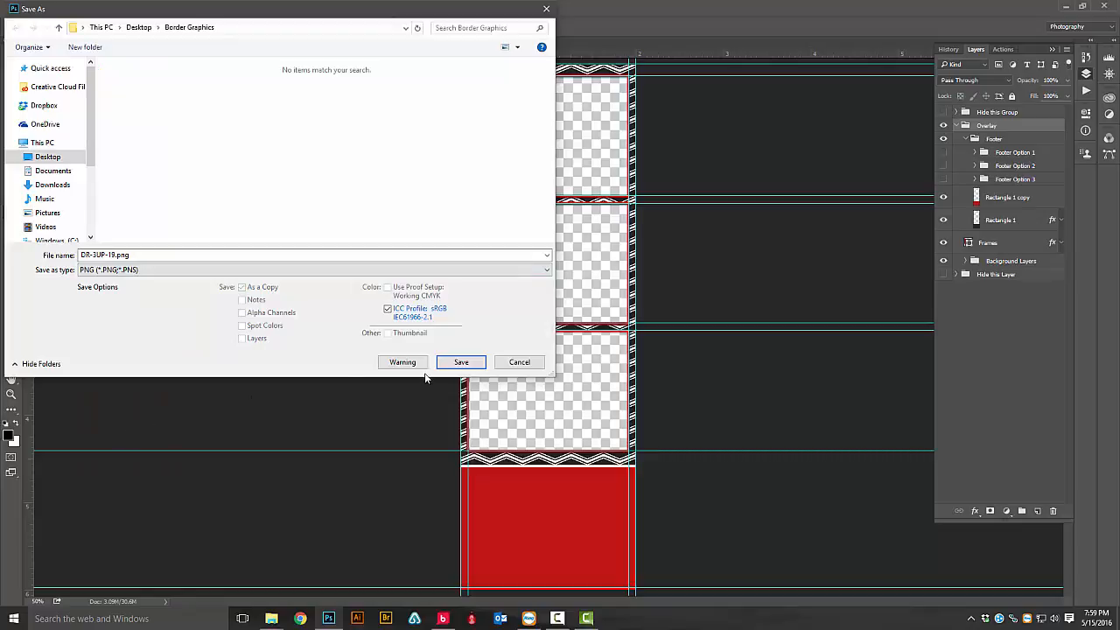
click(461, 362)
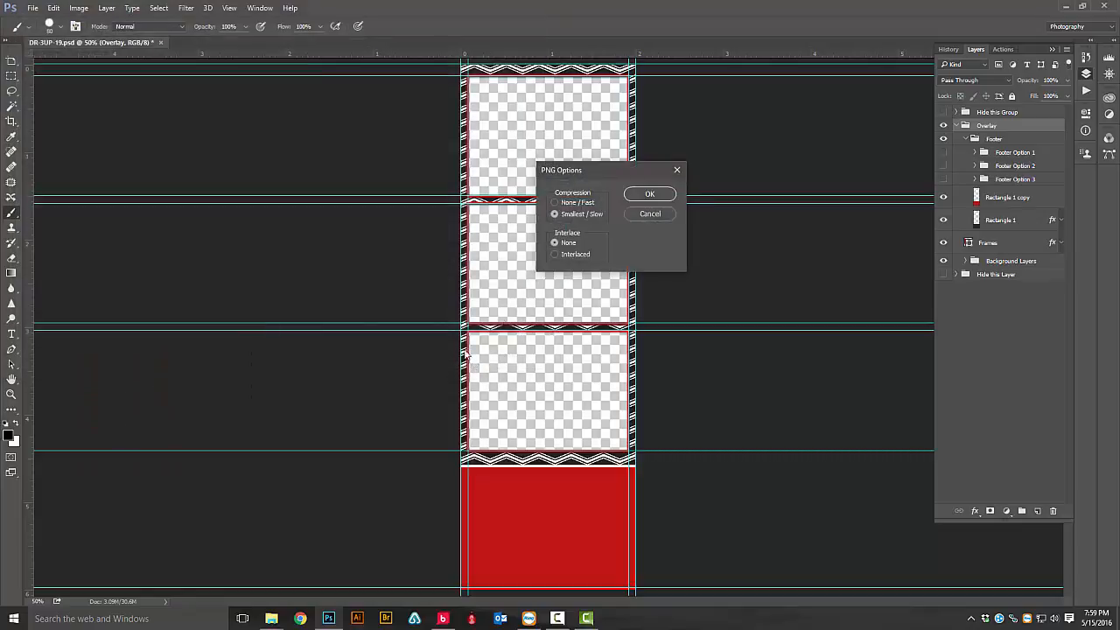
click(652, 194)
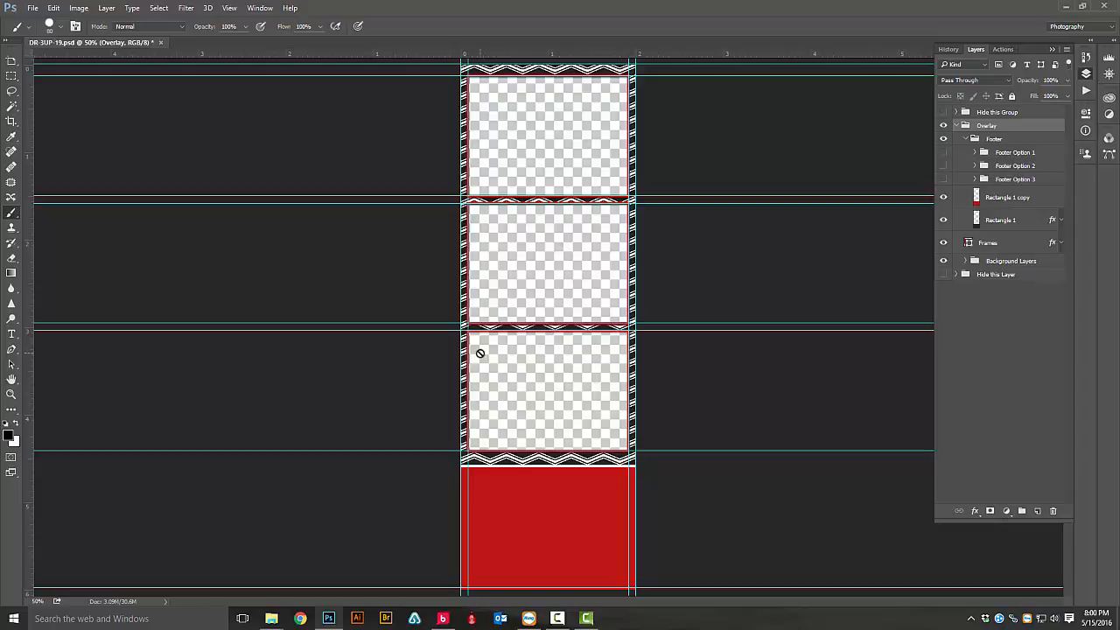
Switch to the Border Graphics folder in File Explorer and inspect the exported JPG and PNG files
click(1065, 12)
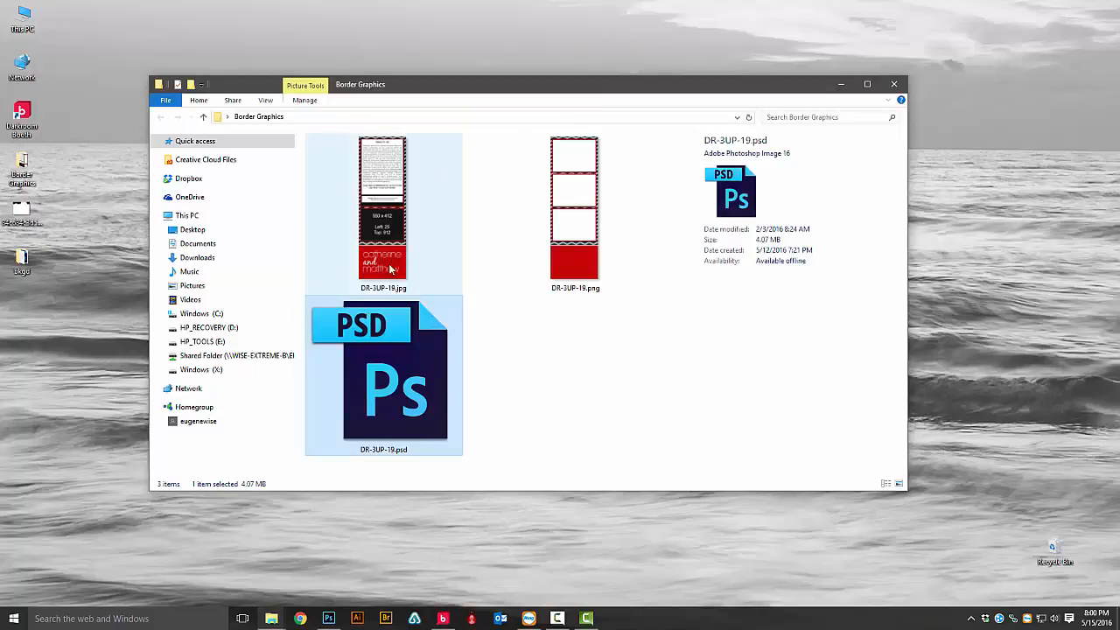
click(371, 230)
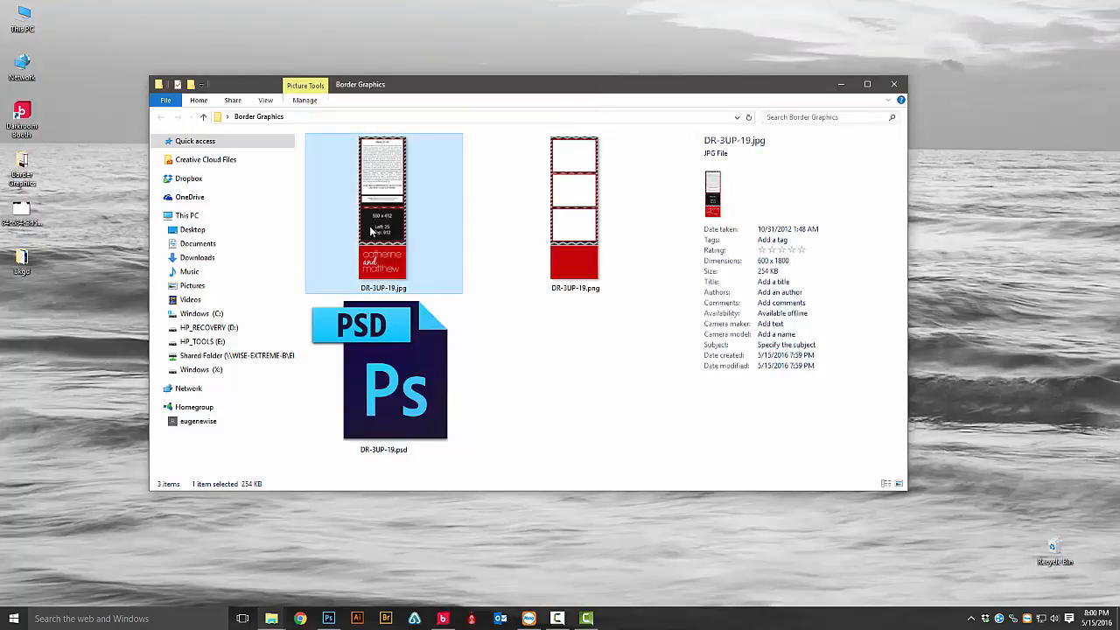
click(562, 219)
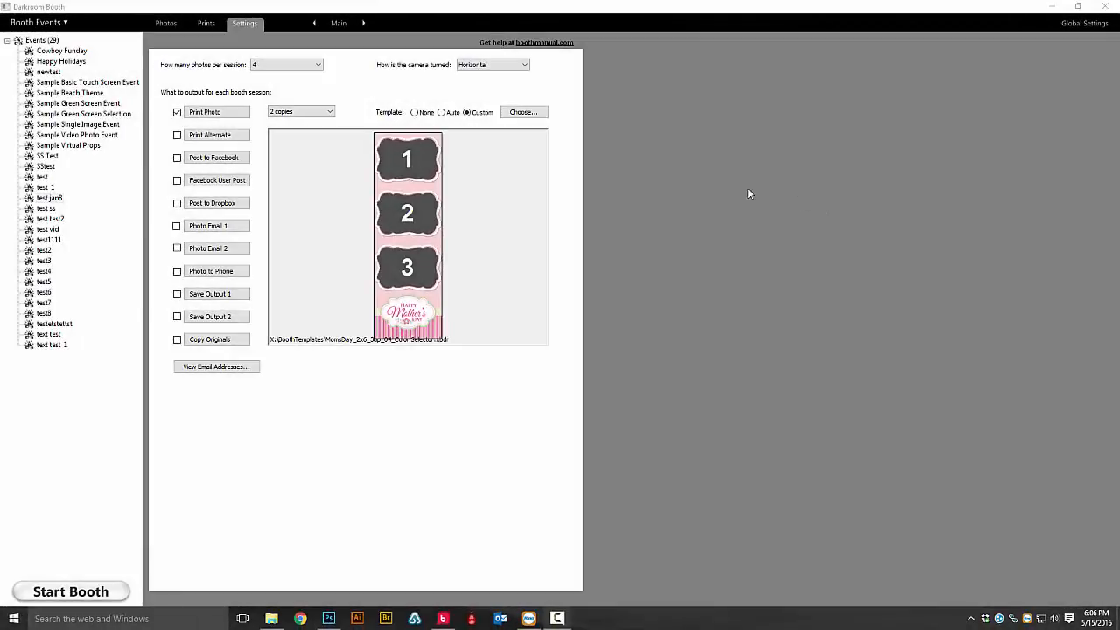
In Darkroom Booth, create a new custom 2x6 print template described as "2x6 Design19 3 Image Vert"
click(524, 112)
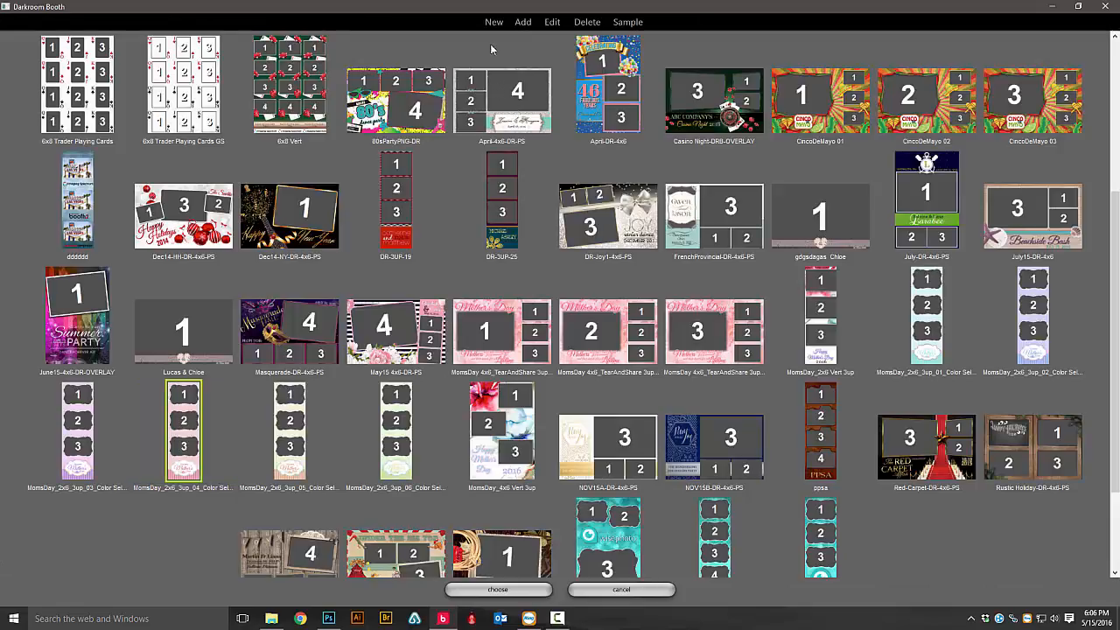
click(492, 23)
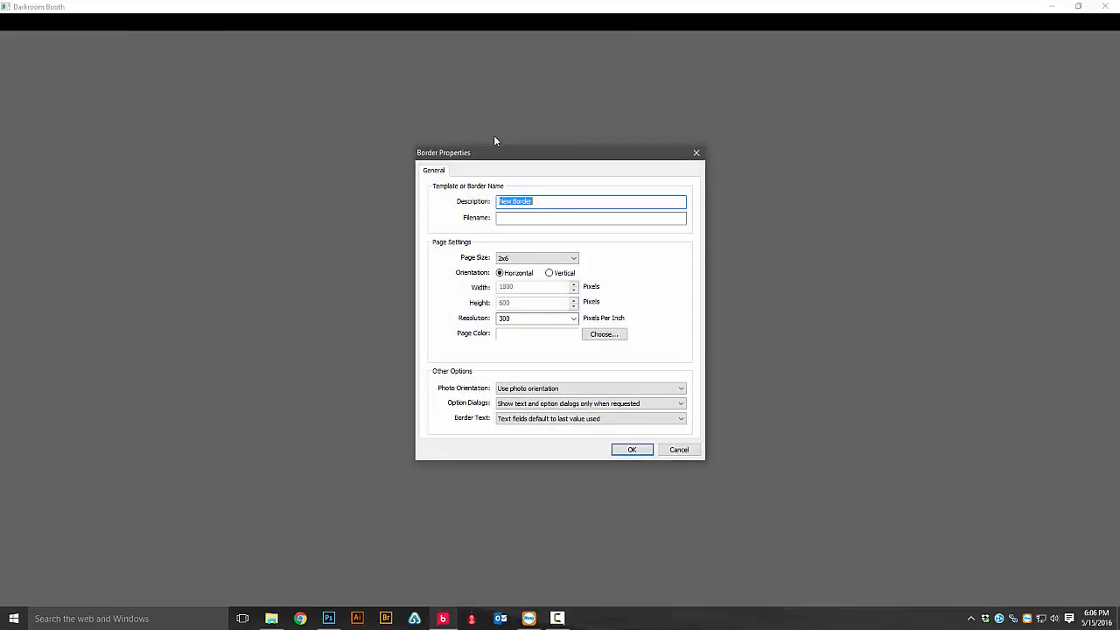
text(2x6 Design19 3 Image Vert)
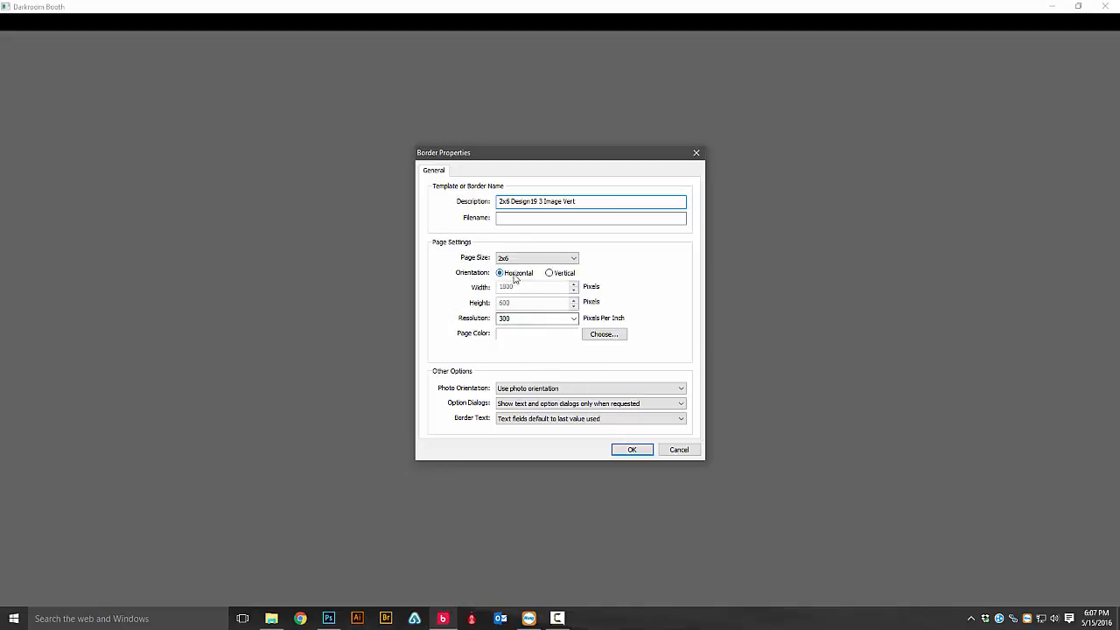
click(632, 449)
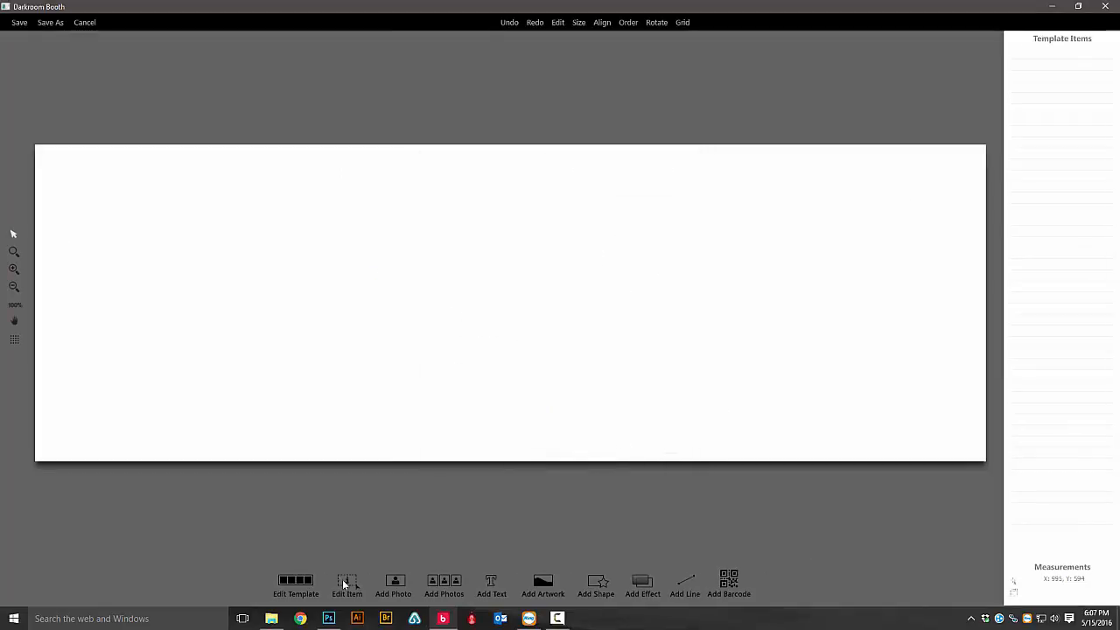
Change the template's page orientation to Vertical
click(294, 583)
click(552, 276)
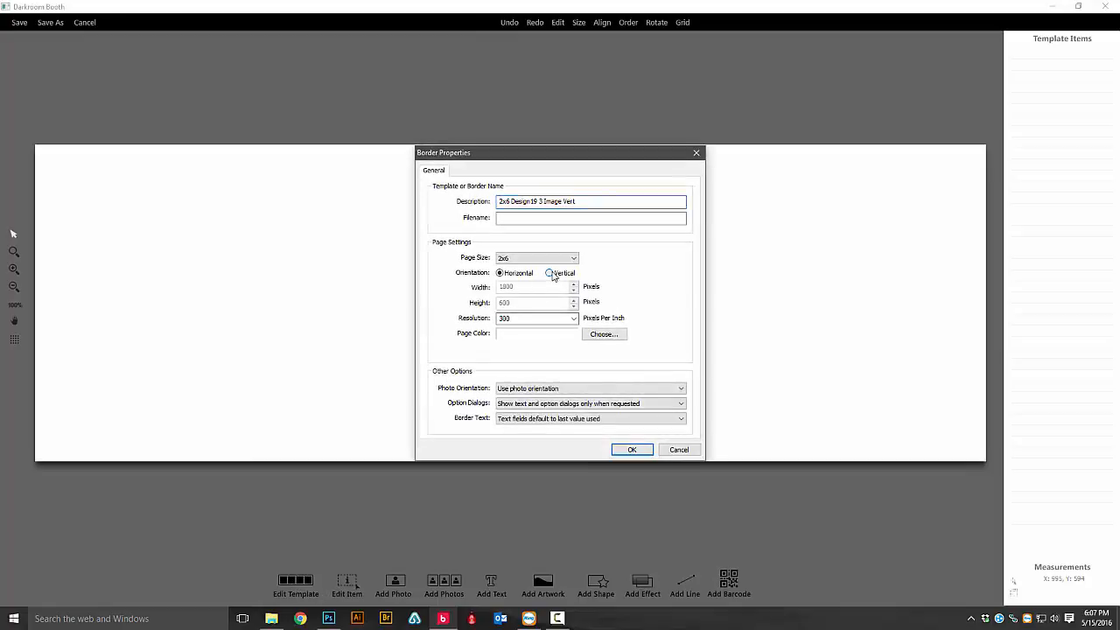
click(552, 276)
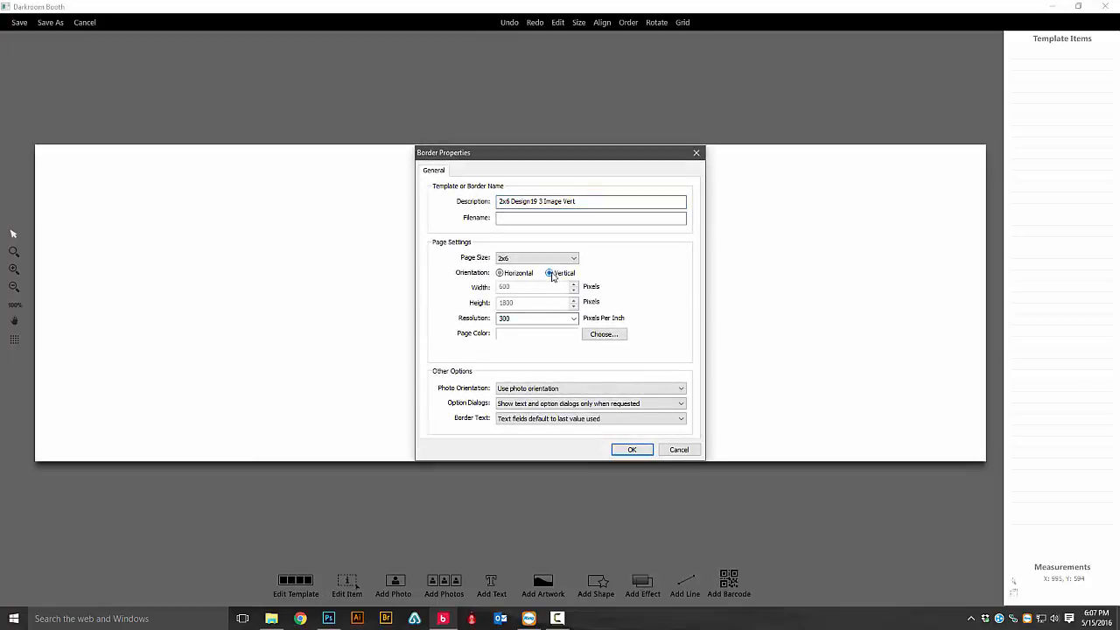
click(632, 450)
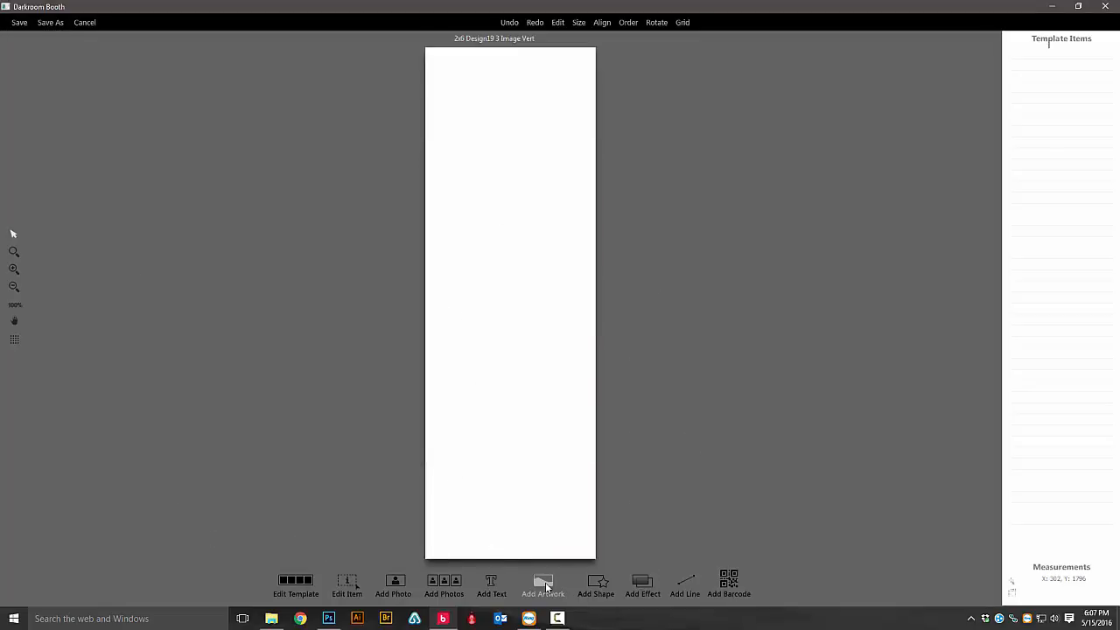
Add DR-3UP-19.png from the Border Graphics folder to the template as a single artwork graphic without transparency
click(546, 587)
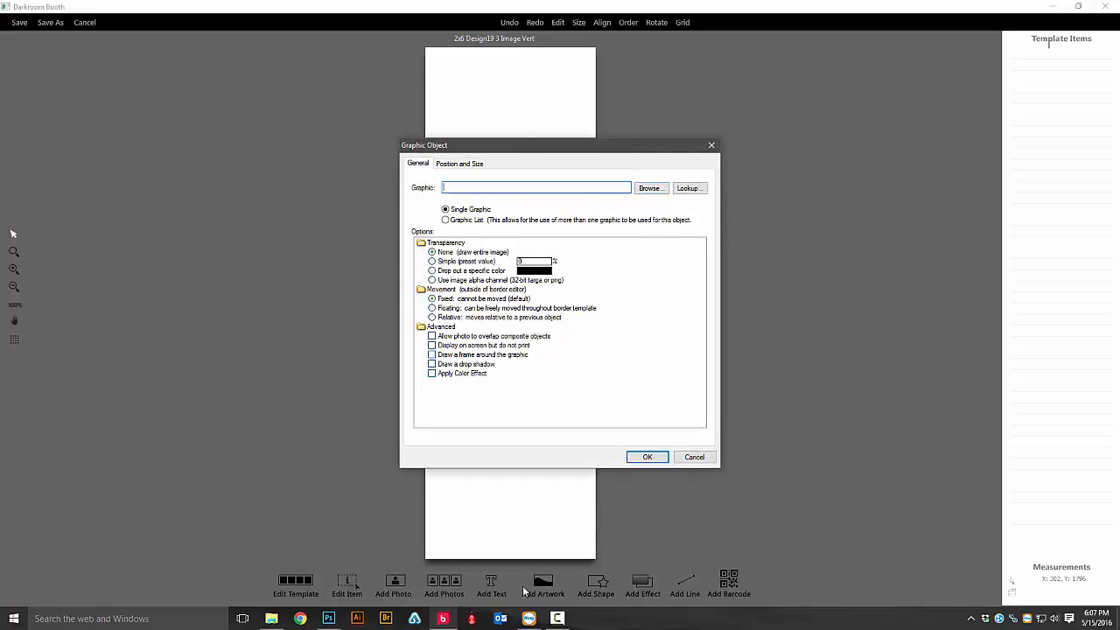
click(649, 187)
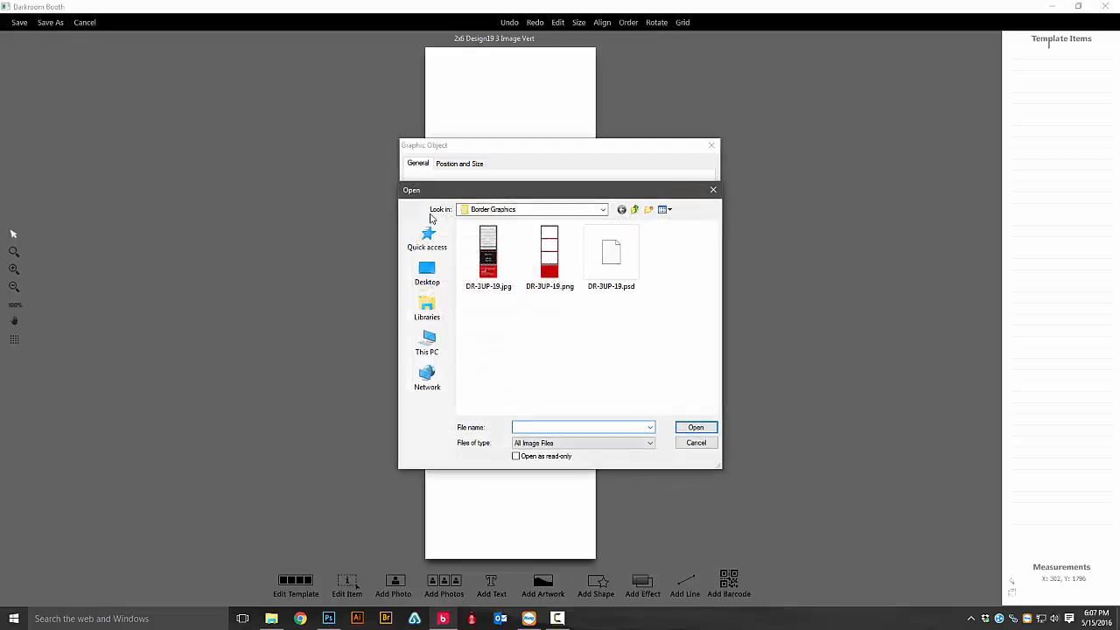
click(544, 251)
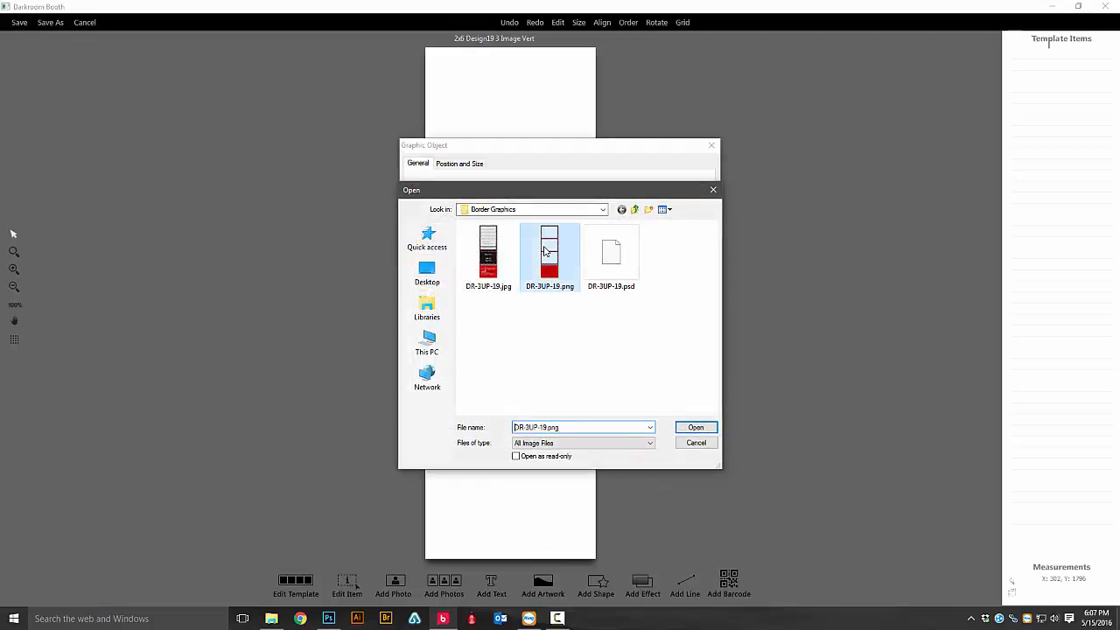
click(707, 429)
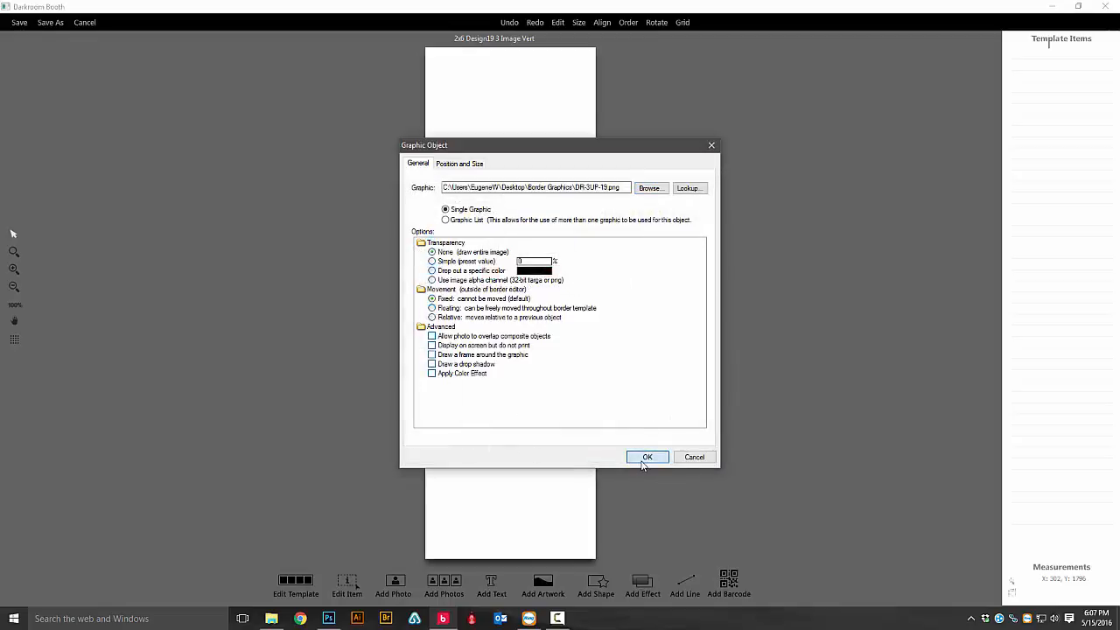
click(646, 458)
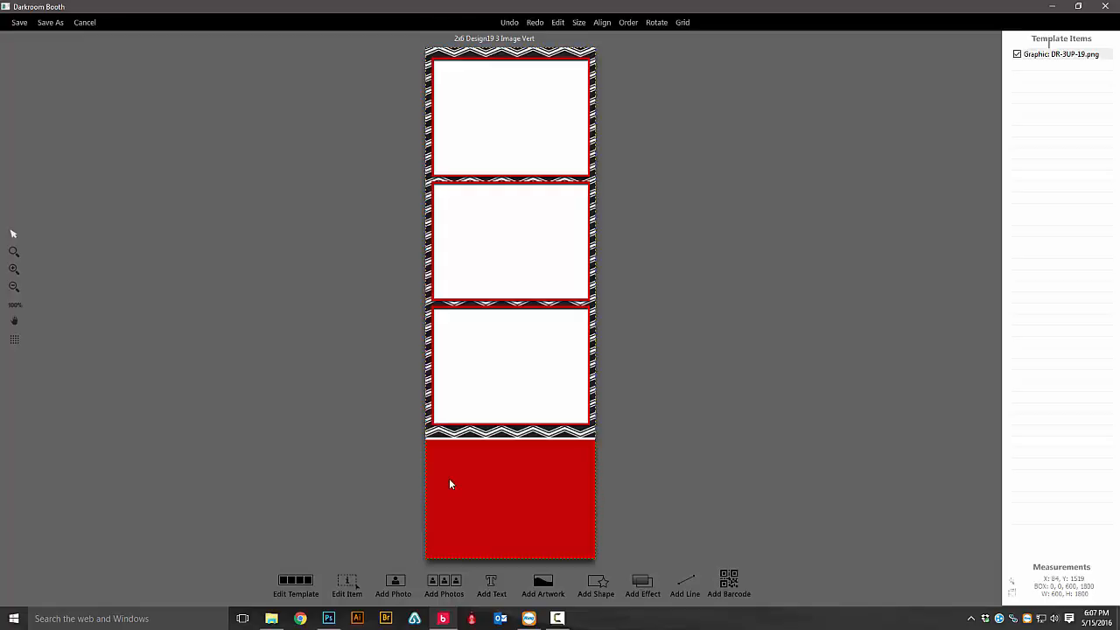
Add the first photo placeholder and shorten it to about 396 pixels high so it roughly fits the uppermost frame
click(393, 581)
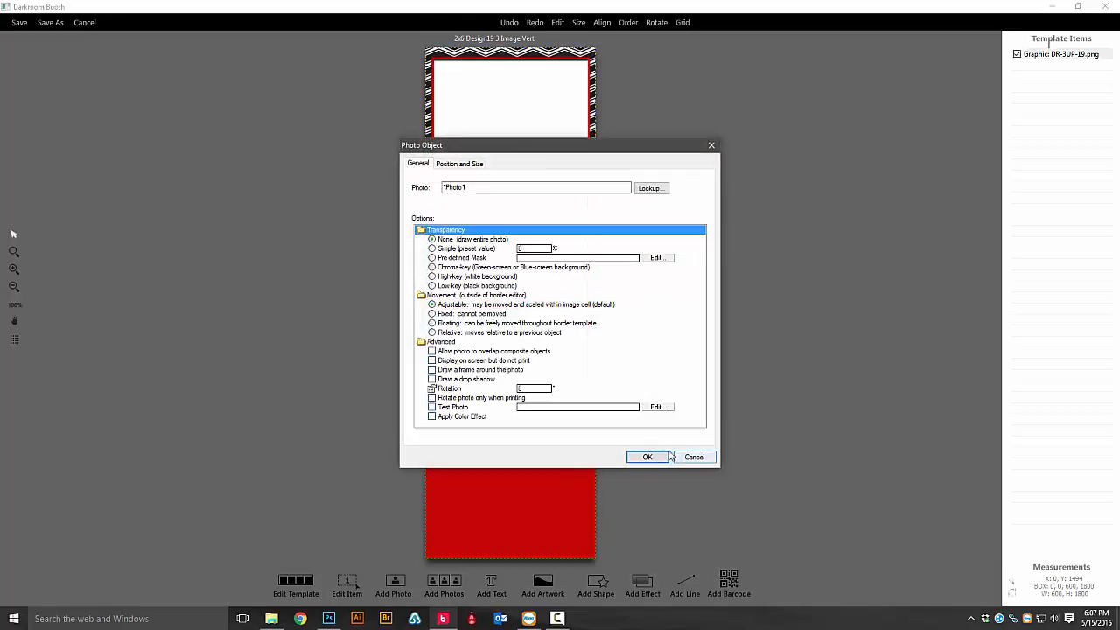
click(648, 458)
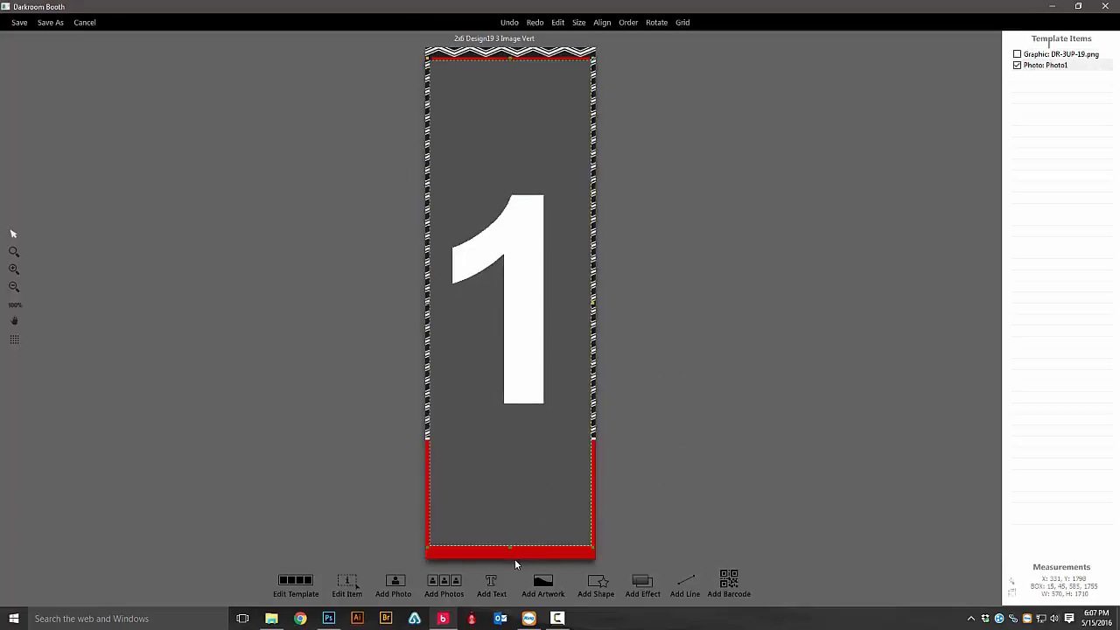
drag(510, 553, 508, 174)
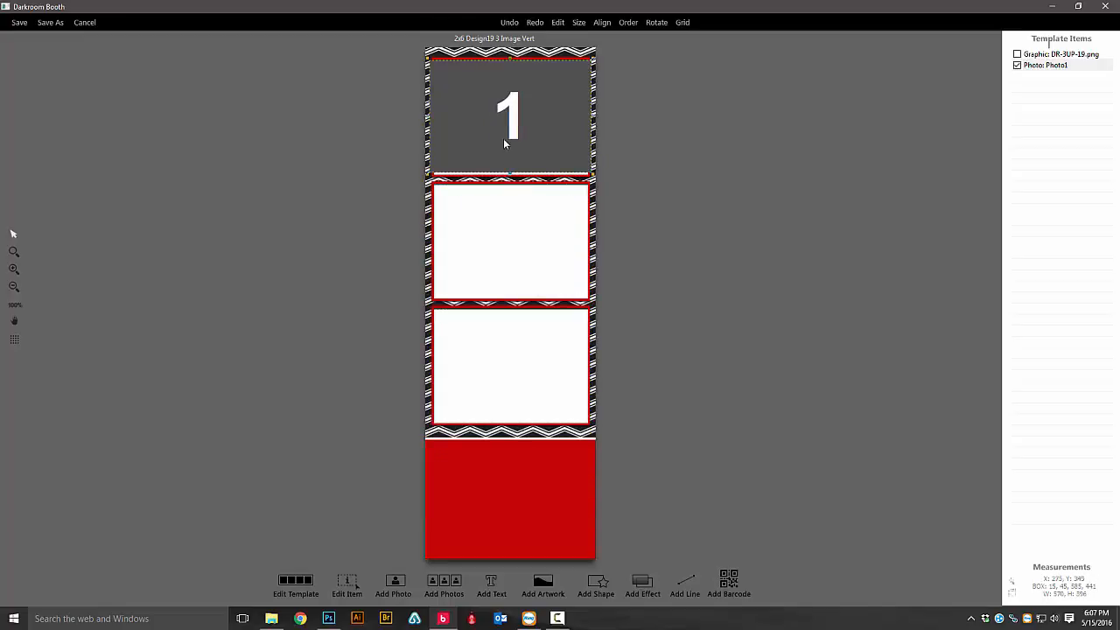
Resize and reposition the first photo placeholder to about 555 × 419 px so it slightly overlaps the uppermost frame's border
scroll(505, 142, down, 5)
scroll(505, 143, up, 3)
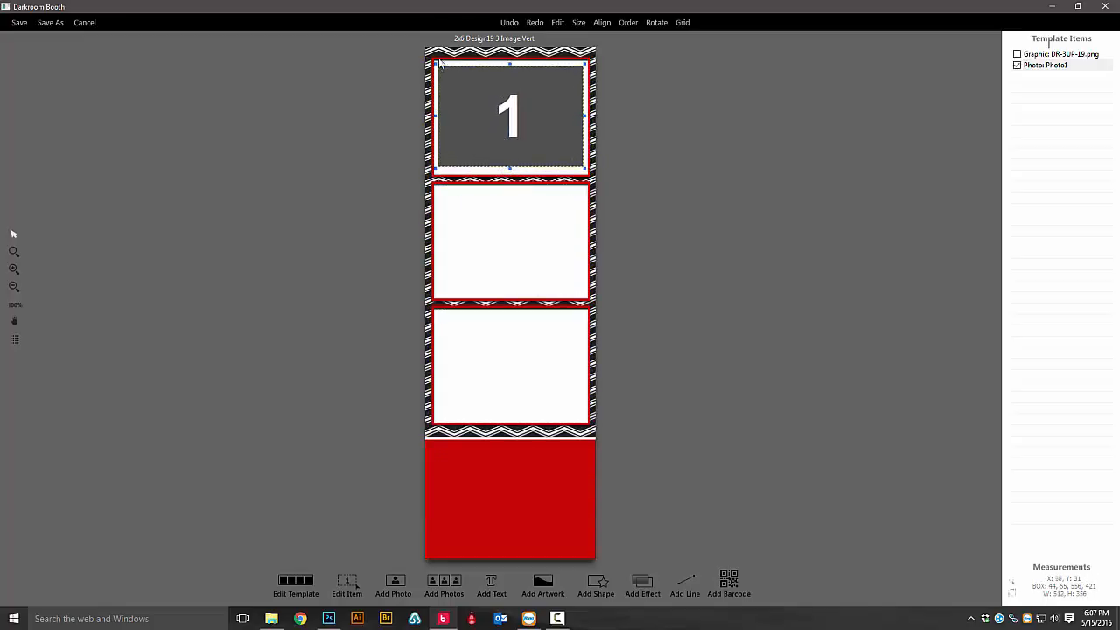
drag(457, 81, 455, 79)
drag(577, 161, 600, 181)
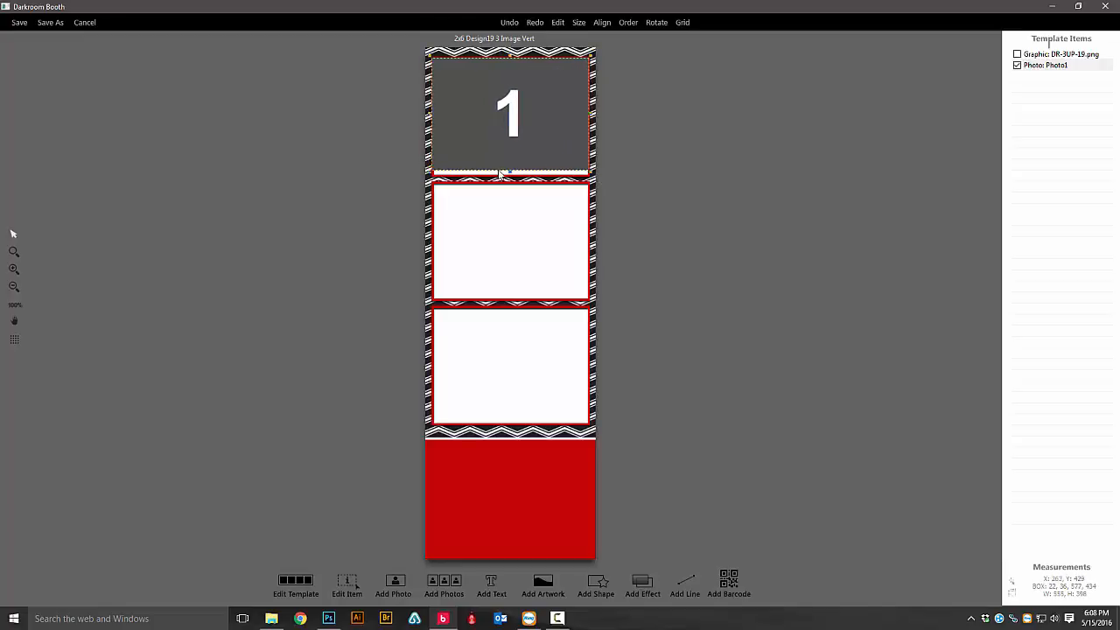
drag(511, 173, 511, 178)
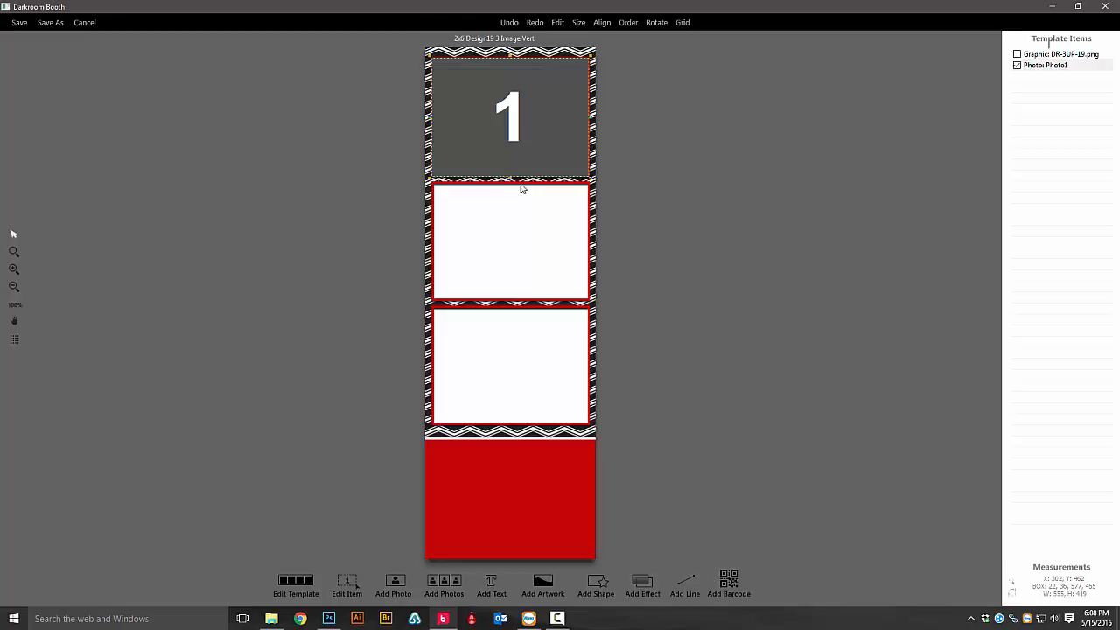
Make two copies of the first photo placeholder
right_click(1053, 67)
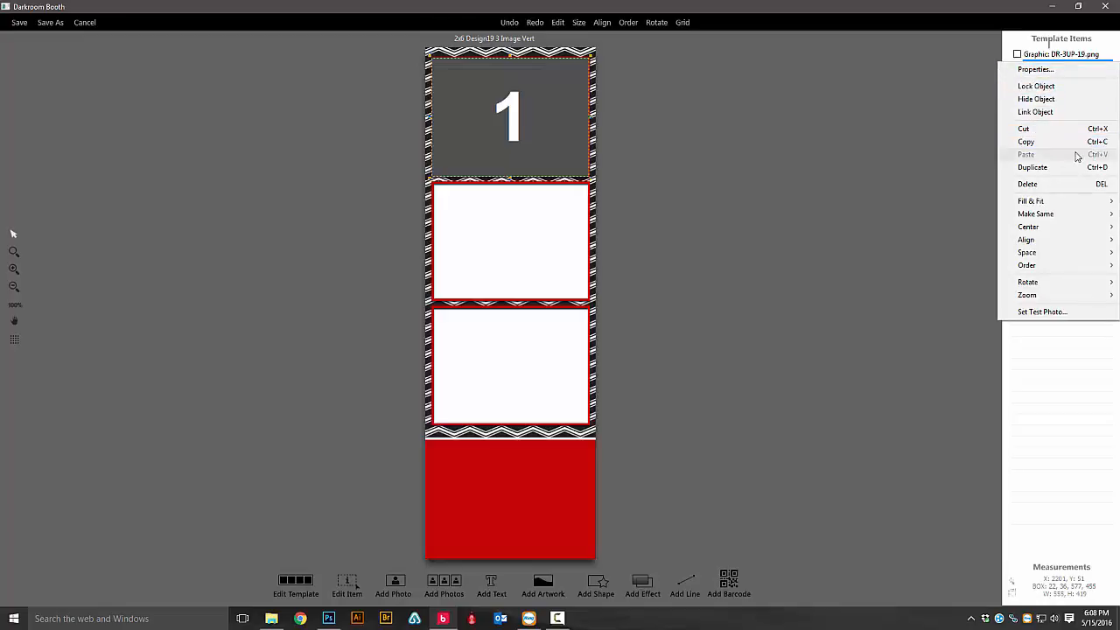
click(939, 167)
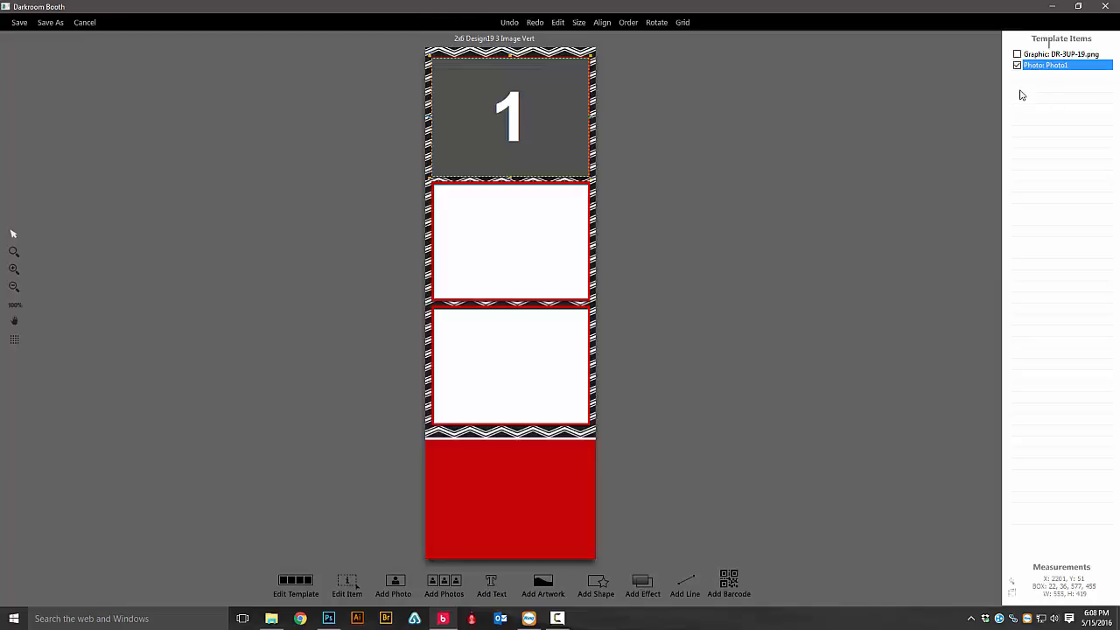
key(ctrl+v)
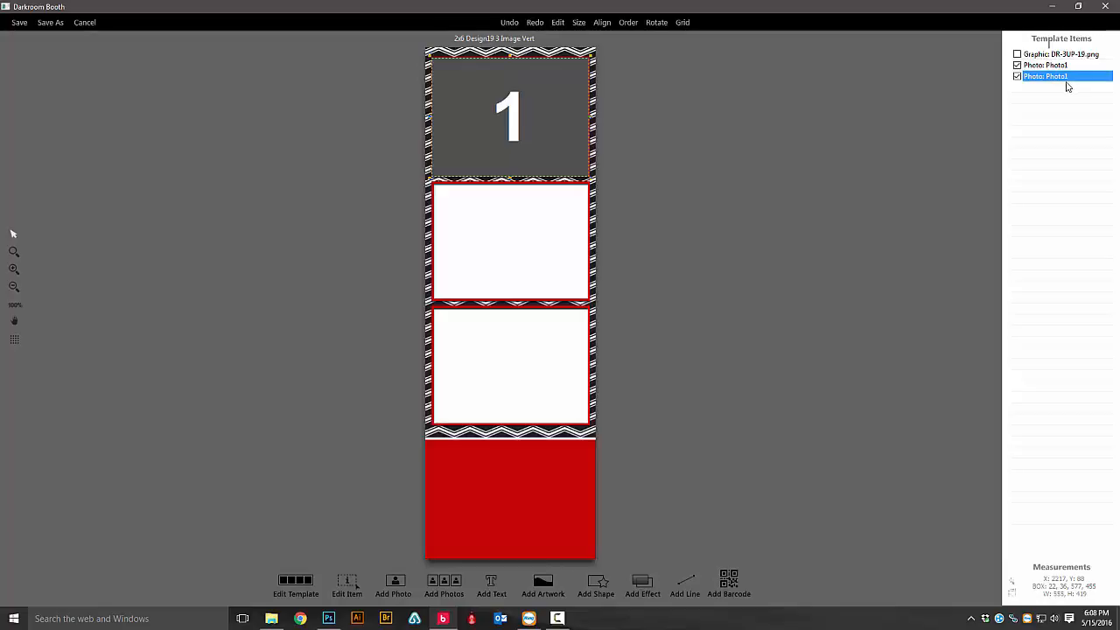
key(ctrl+v)
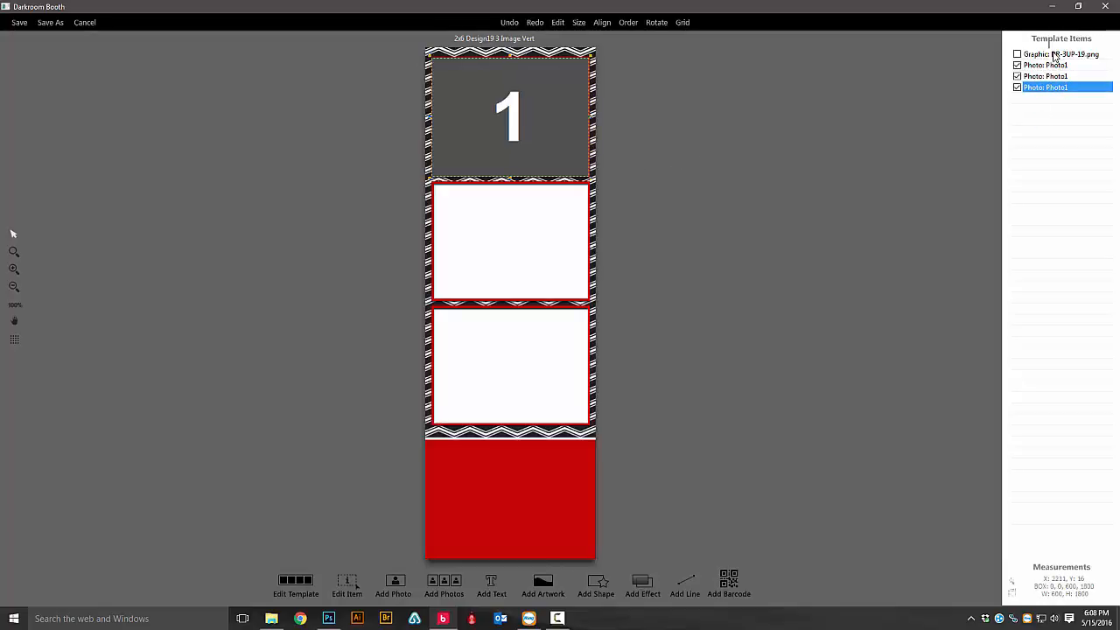
Move one copied placeholder over the lowest frame, top edge at about 911 px, and the other over the middle frame, at about 477 px
click(1056, 55)
click(1040, 88)
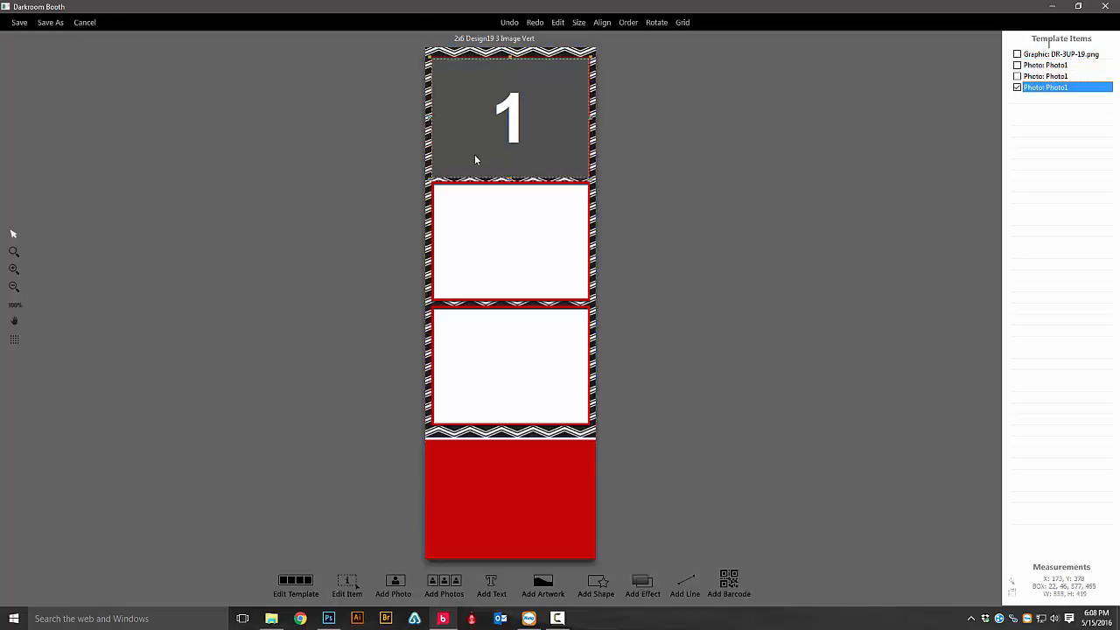
key(Down)
key(Down)
key(Down)
key(Down)
key(Down)
key(Down)
key(Down)
key(Down)
key(Down)
key(Down)
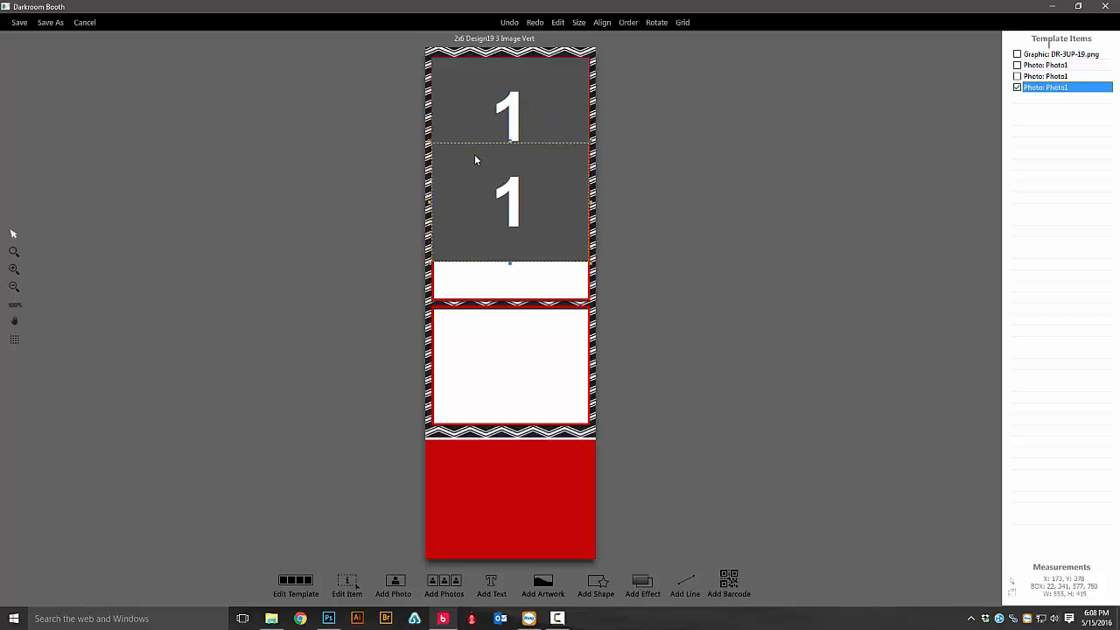
key(Down)
key(Down)
key(Down)
key(Down)
key(Down)
key(Down)
key(Down)
key(Down)
key(Down)
key(Down)
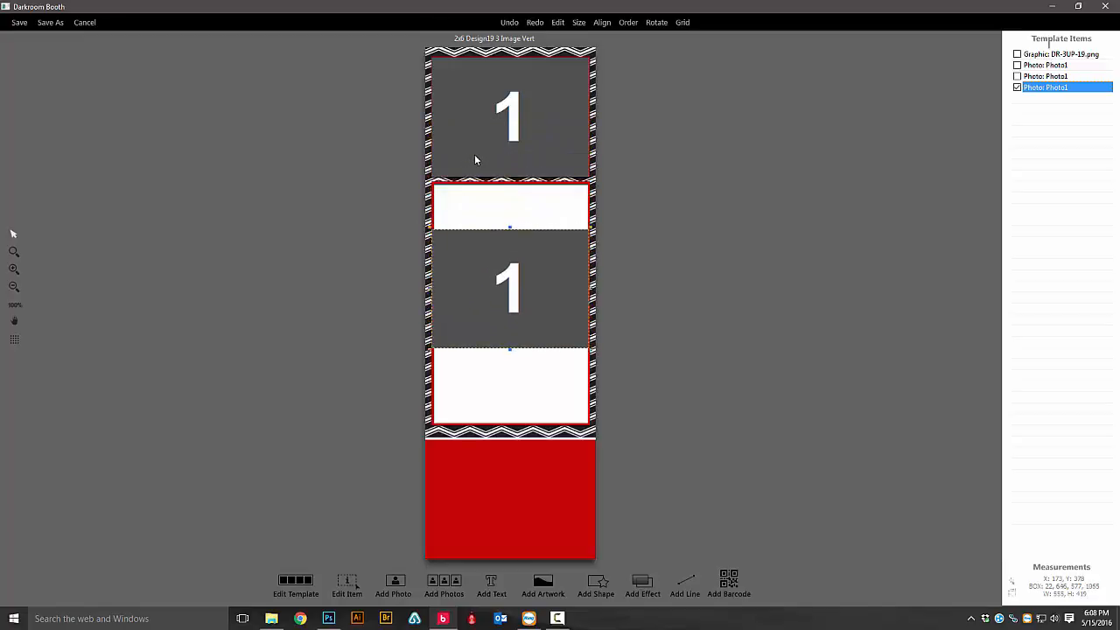
key(Down)
key(Down)
key(Down)
key(Down)
key(Down)
key(Down)
key(Down)
key(Down)
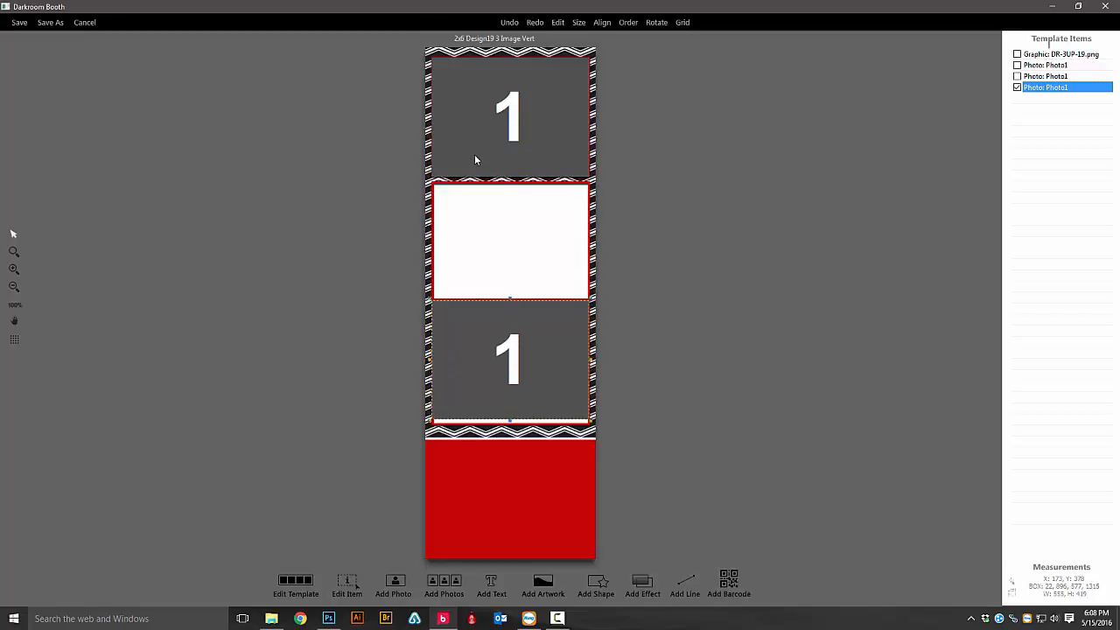
key(Down)
key(Down)
key(Down)
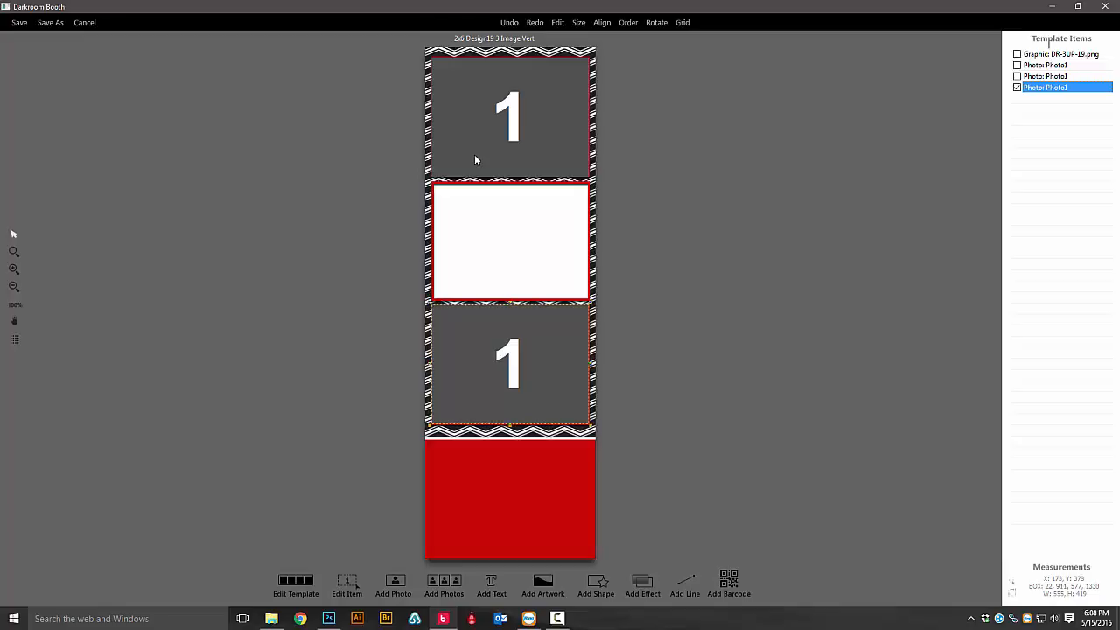
click(508, 103)
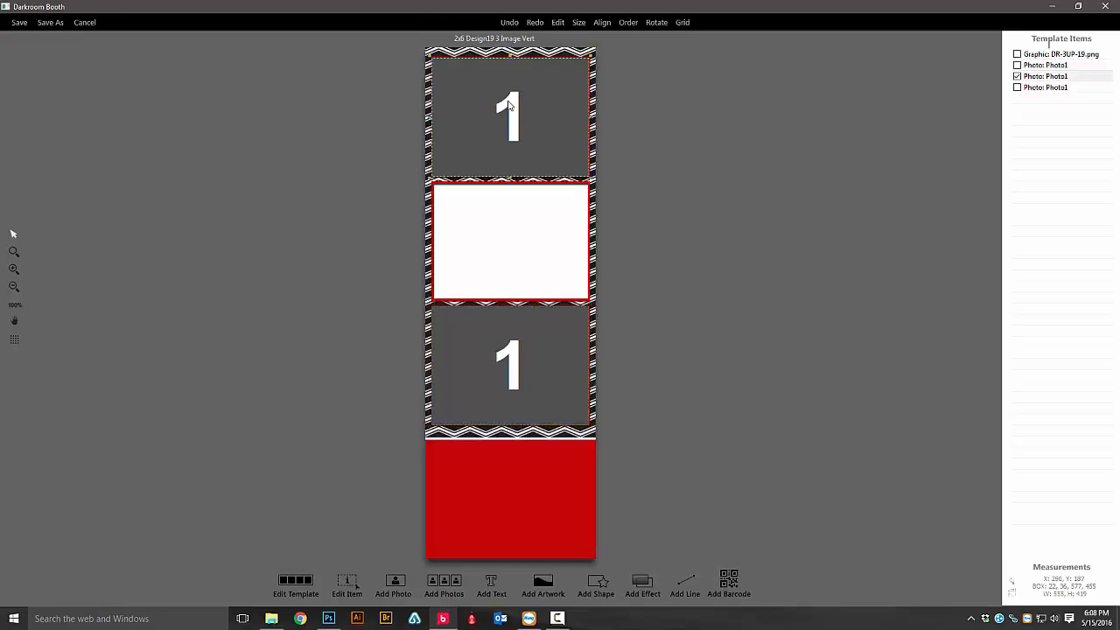
drag(507, 104, 512, 219)
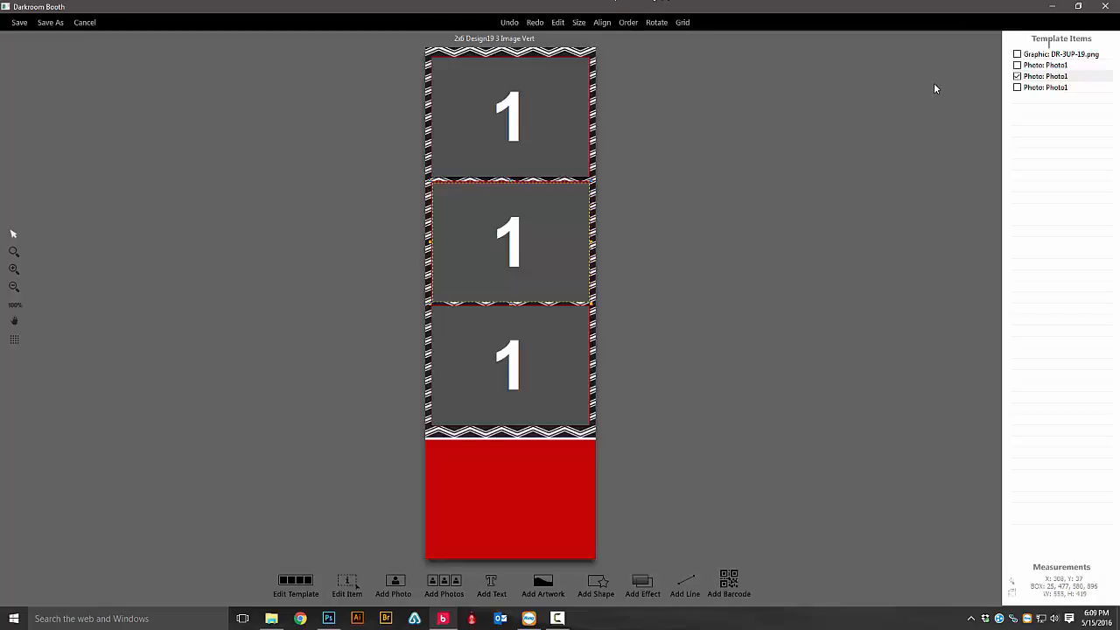
Reorder the DR-3UP-19.png graphic to the end of the template items so it overlays all three photos
click(1062, 58)
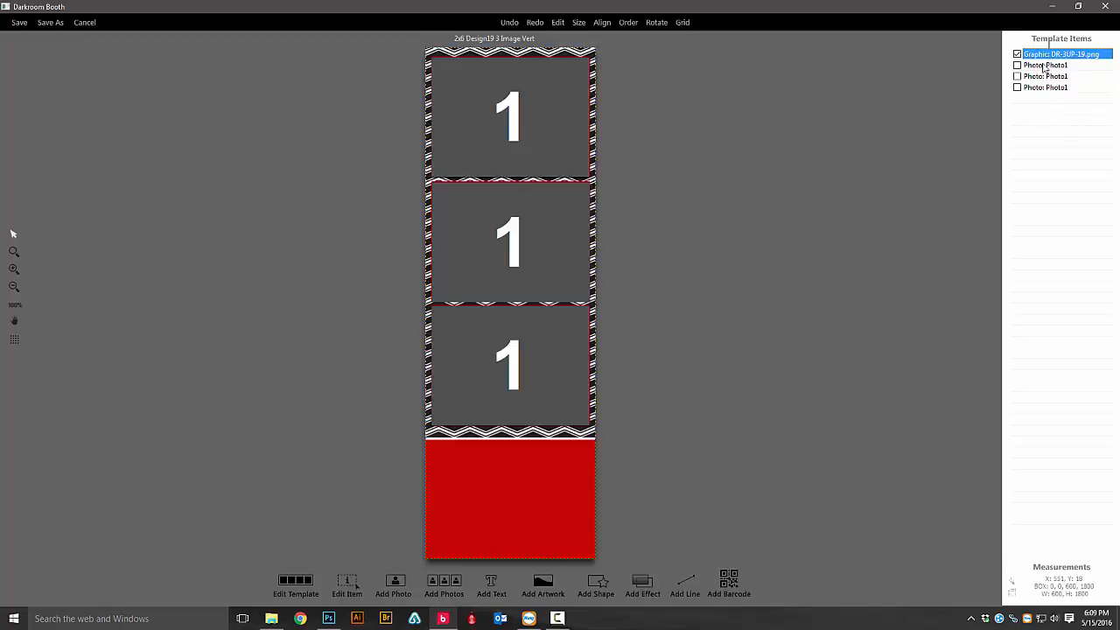
drag(1054, 56, 1051, 94)
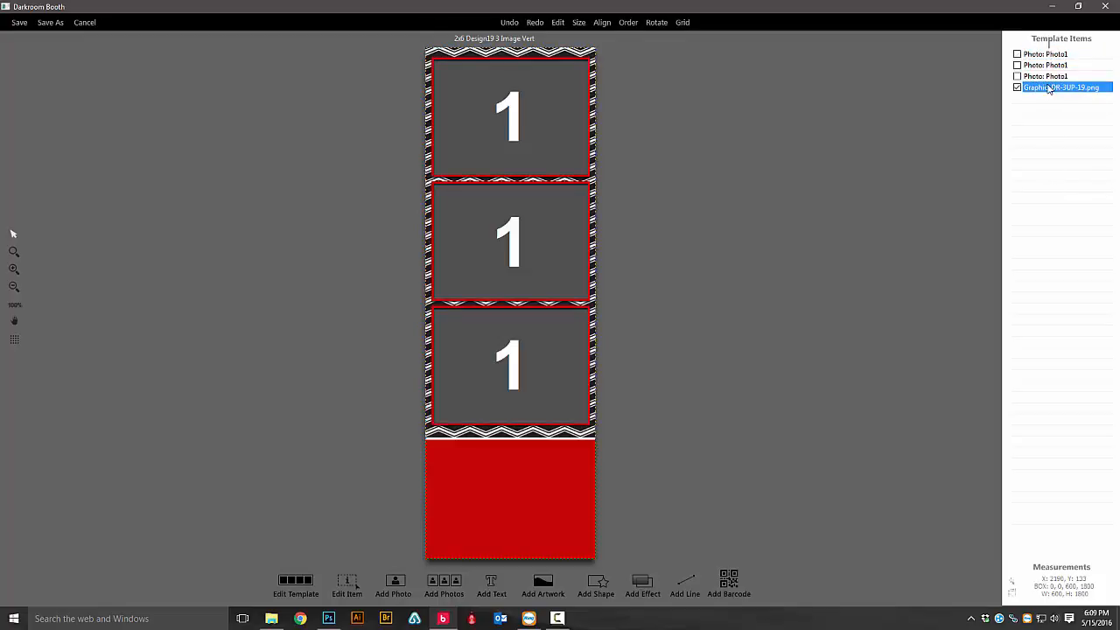
drag(1050, 88, 1050, 78)
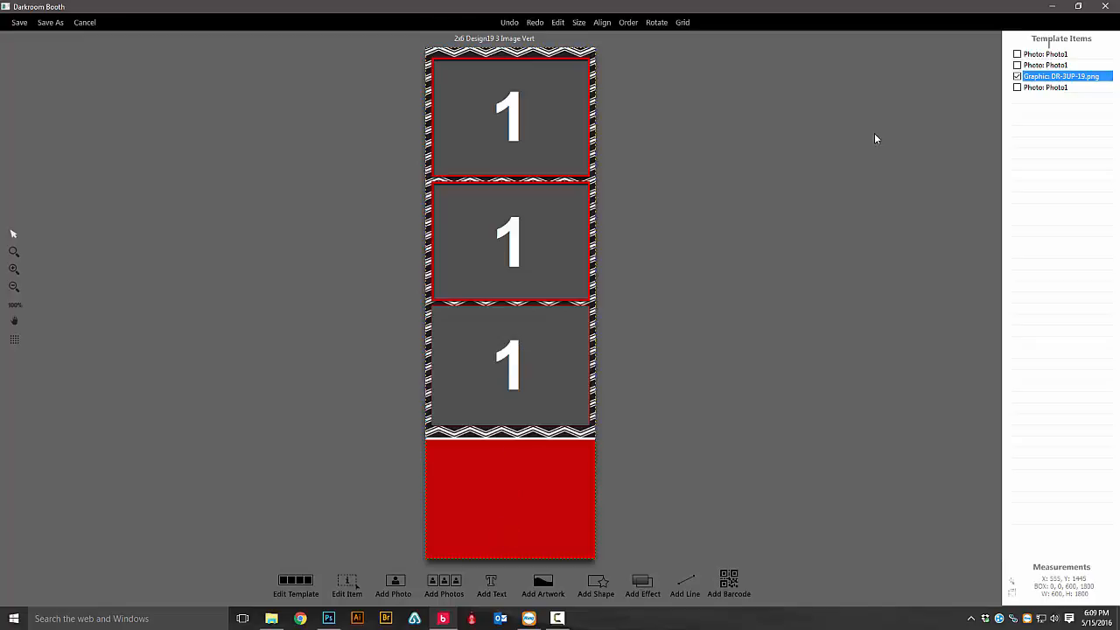
drag(1046, 77, 1036, 89)
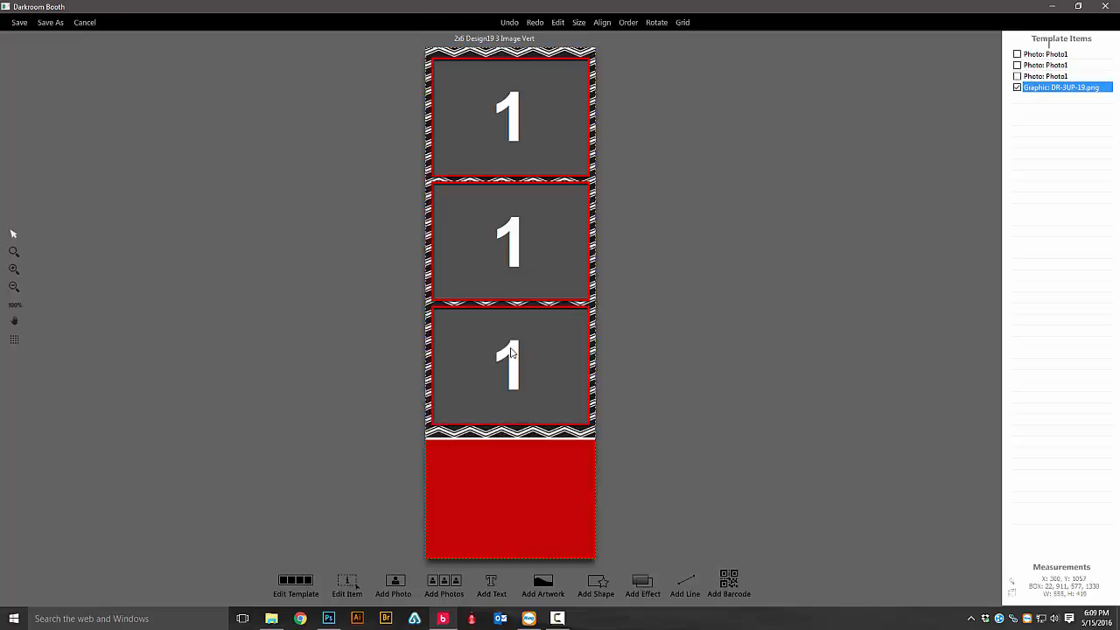
Assign Photo3 to the placeholder in the lowest frame
double_click(513, 353)
click(500, 184)
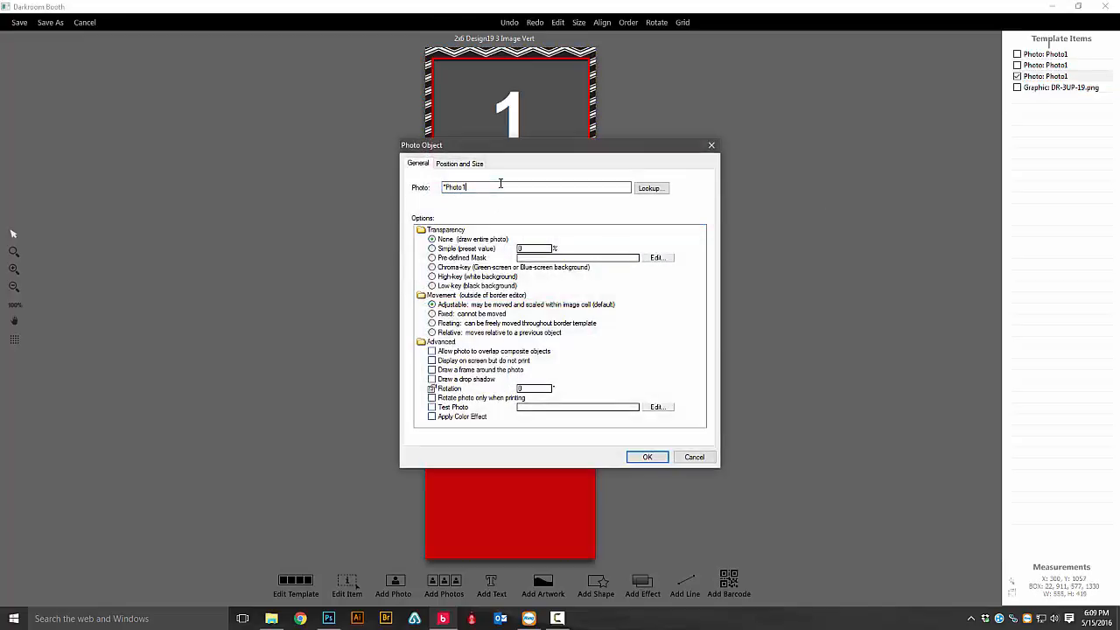
key(BackSpace)
text(3)
click(647, 458)
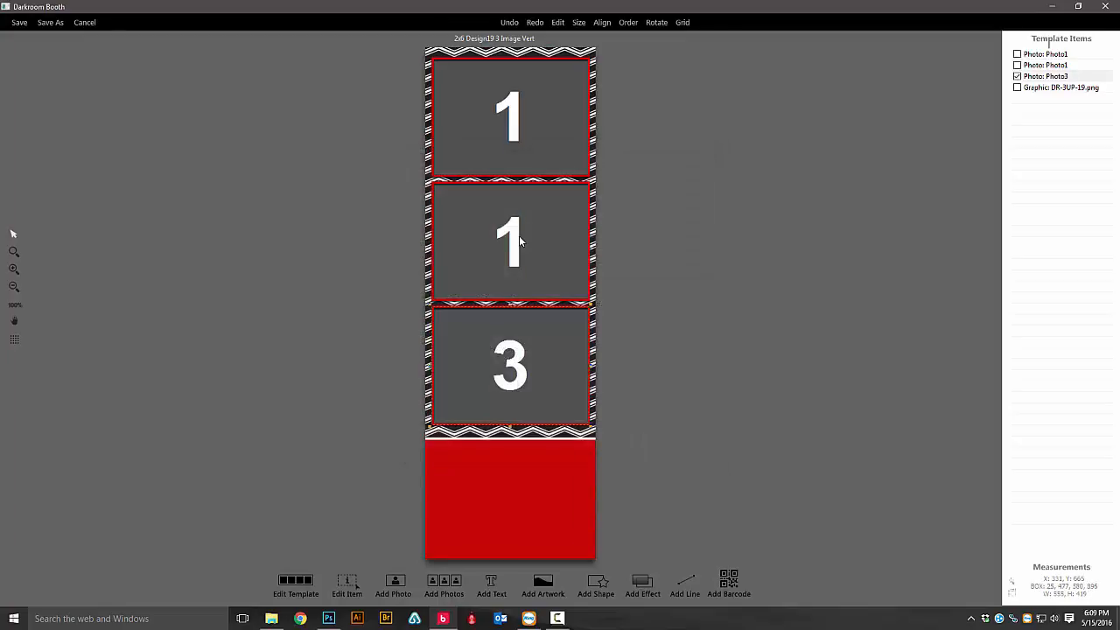
Assign Photo2 to the placeholder in the middle frame
double_click(519, 236)
click(489, 189)
key(BackSpace)
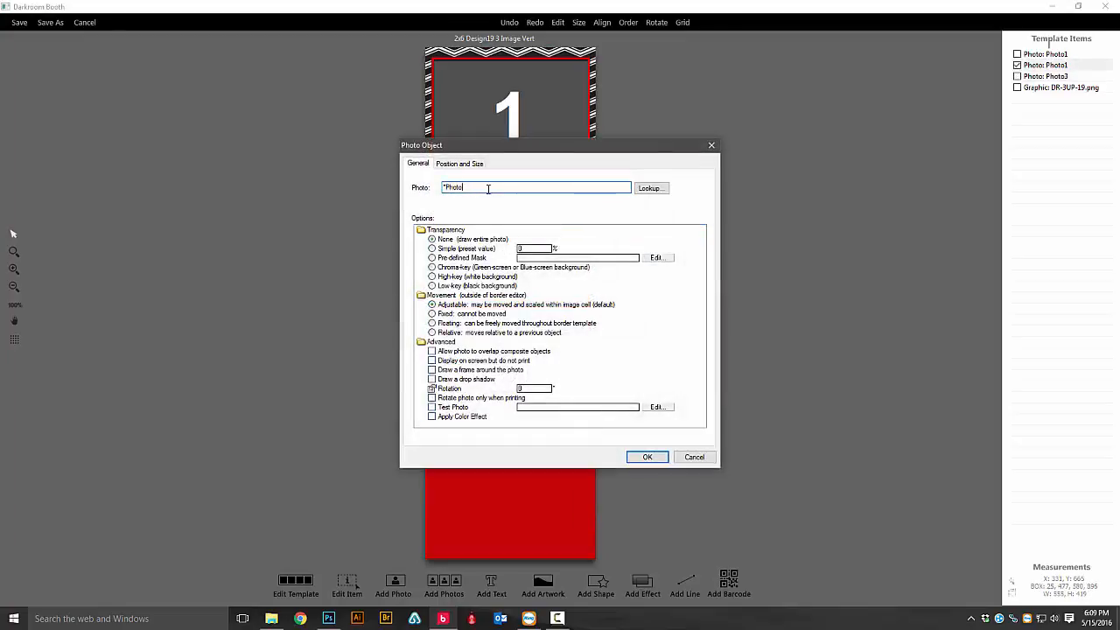
text(2)
click(647, 457)
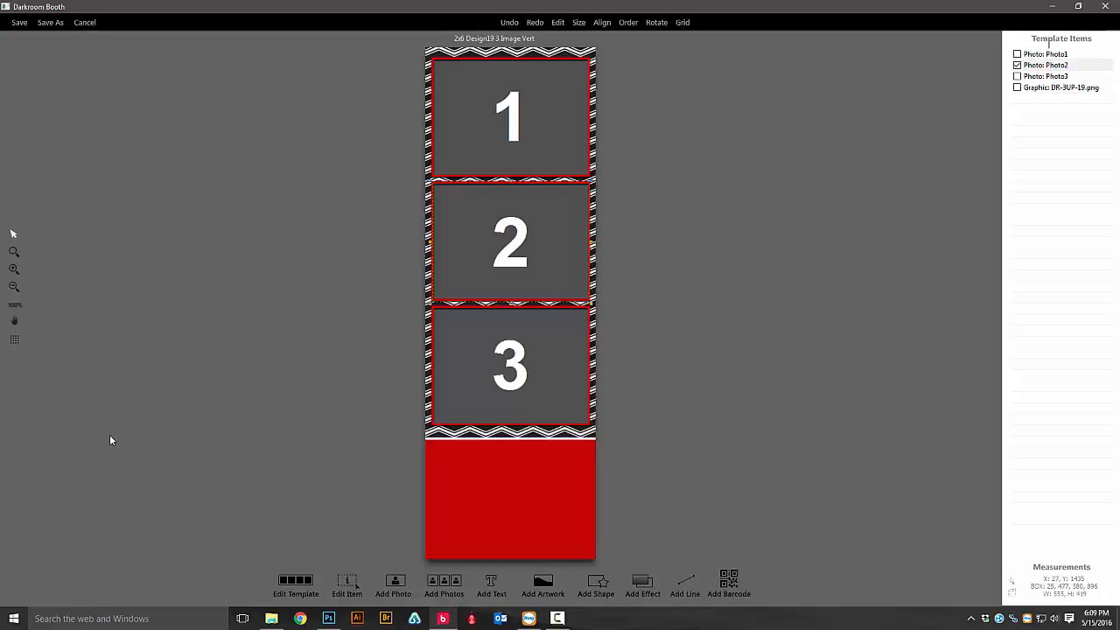
Add DR-3UP-19.jpg from the Border Graphics folder to the template as a single artwork graphic without transparency
click(541, 584)
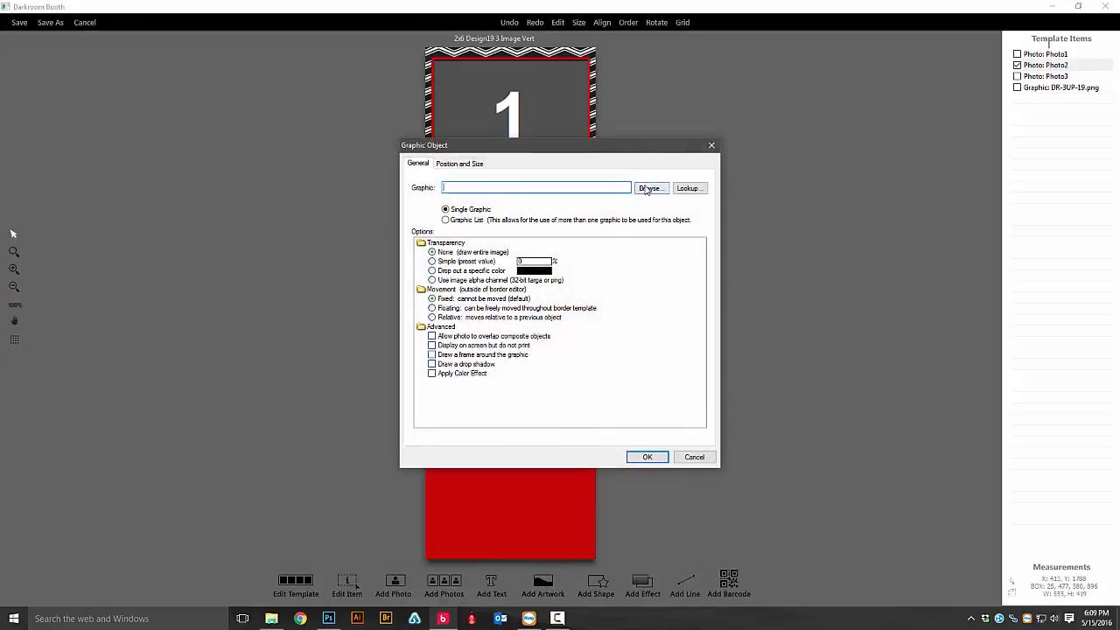
click(640, 190)
click(488, 253)
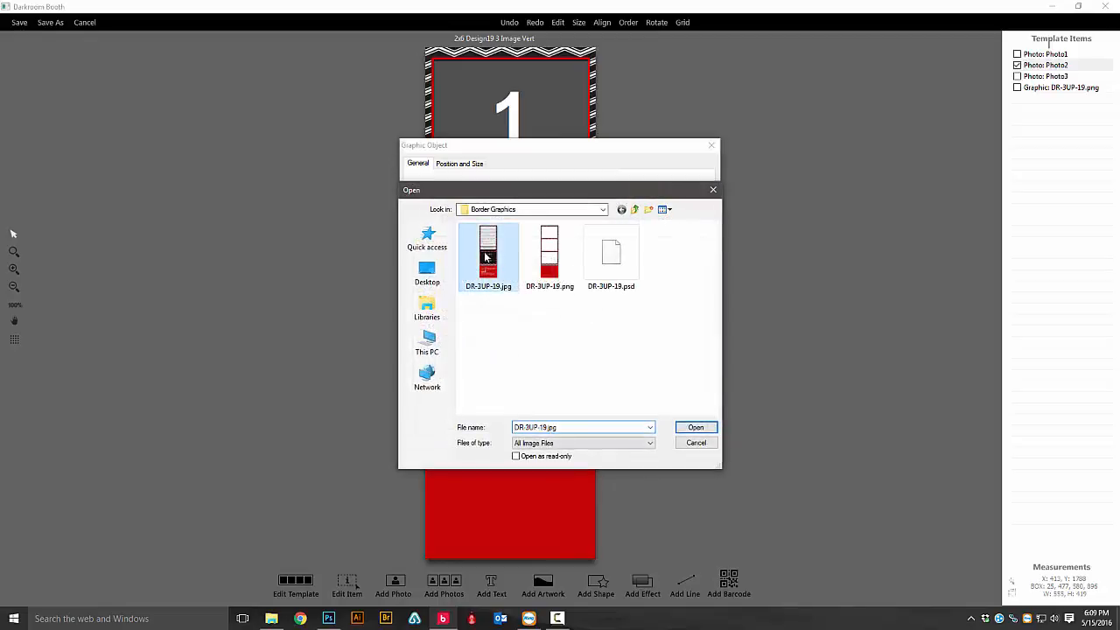
click(696, 427)
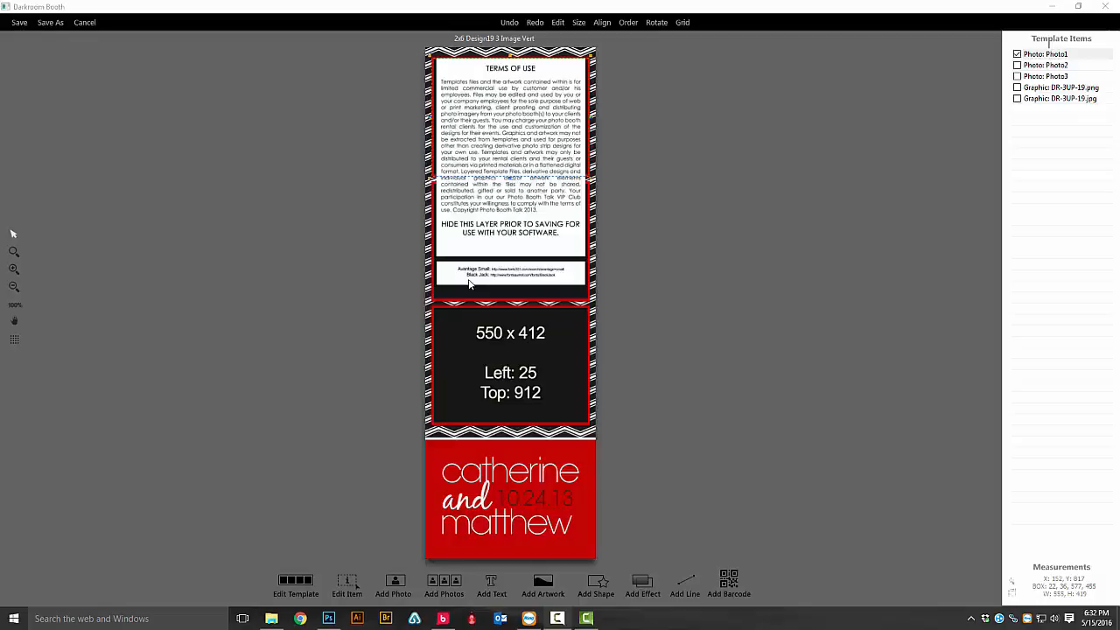
Add a text object with the first person's name from the sample design, in lowercase AvantageSmall at size 28
click(493, 581)
drag(556, 134, 785, 191)
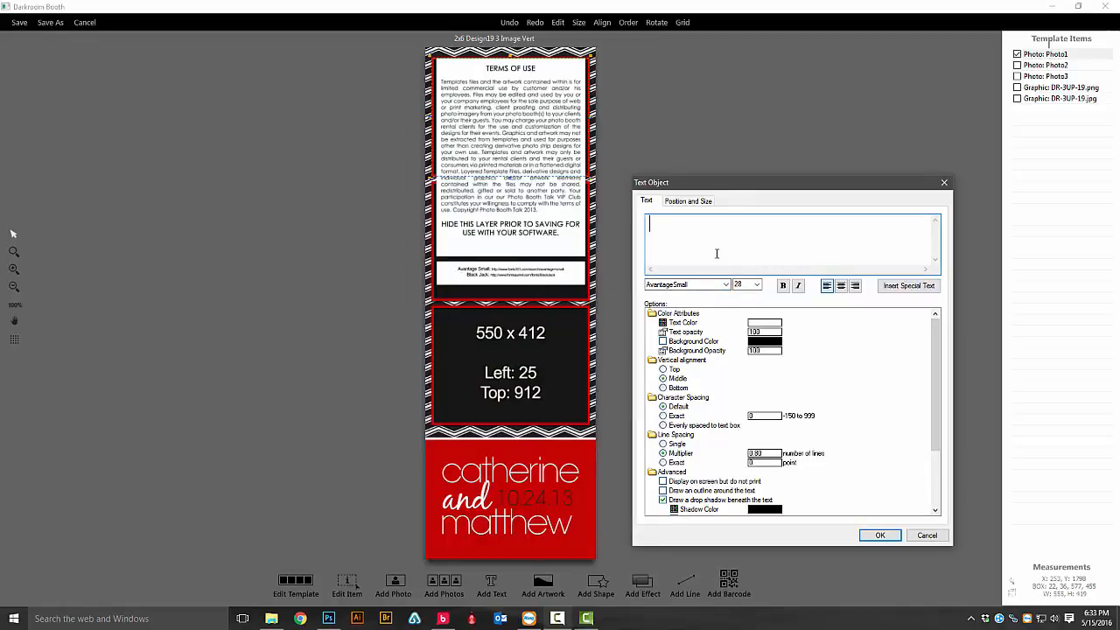
text(A)
key(BackSpace)
text(cather)
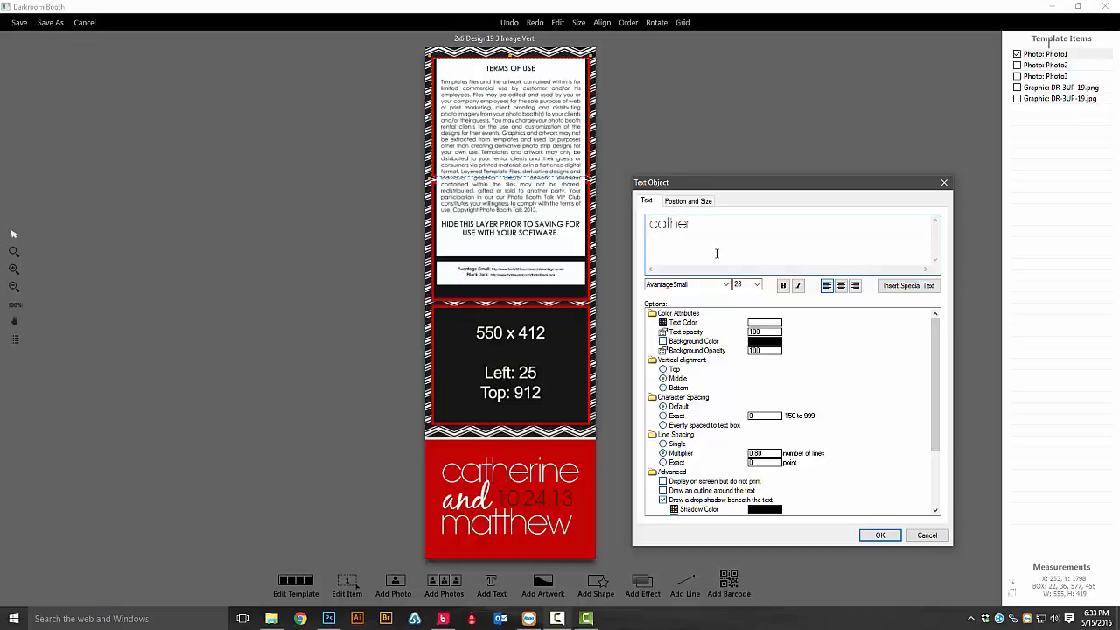
text(ine)
click(881, 536)
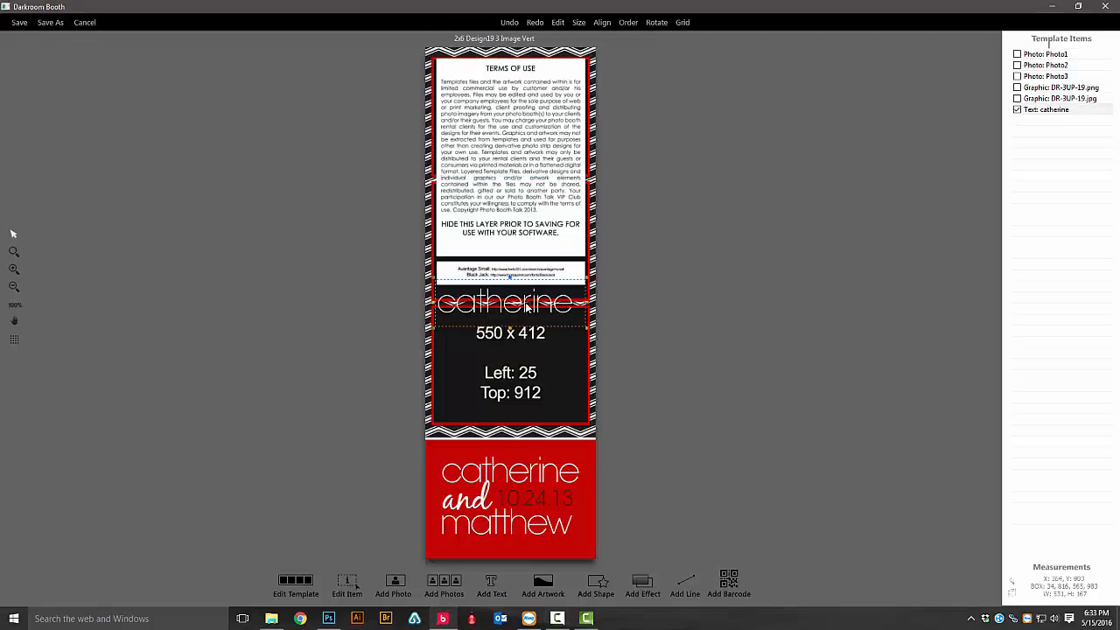
Place the new name text over the matching sample name in the red area and scale it to about 535 px wide
drag(527, 306, 528, 475)
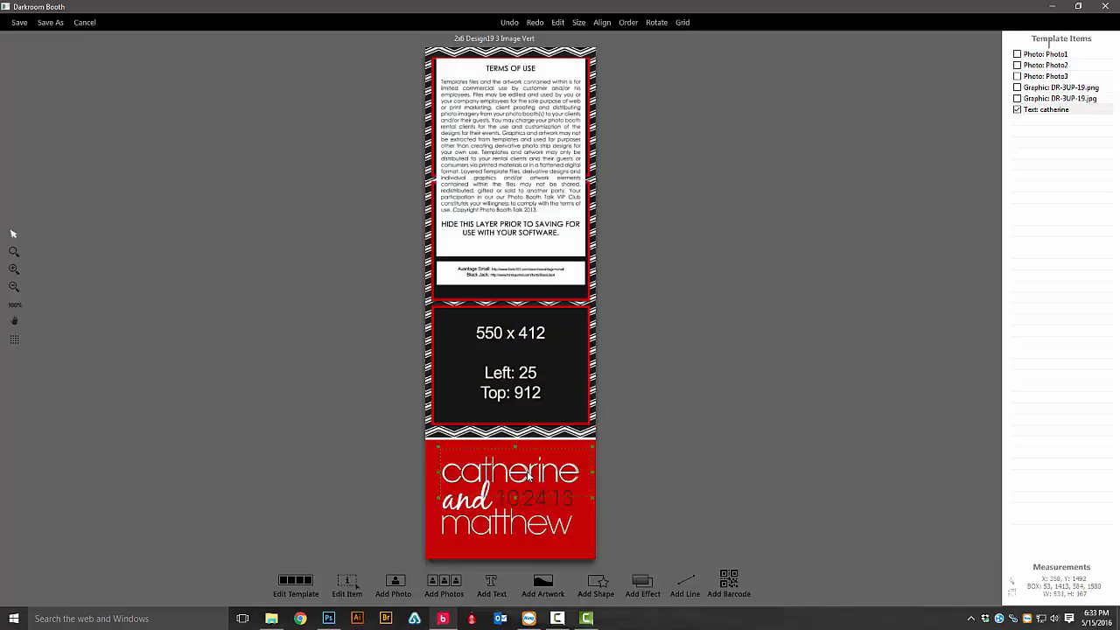
scroll(527, 475, up, 1)
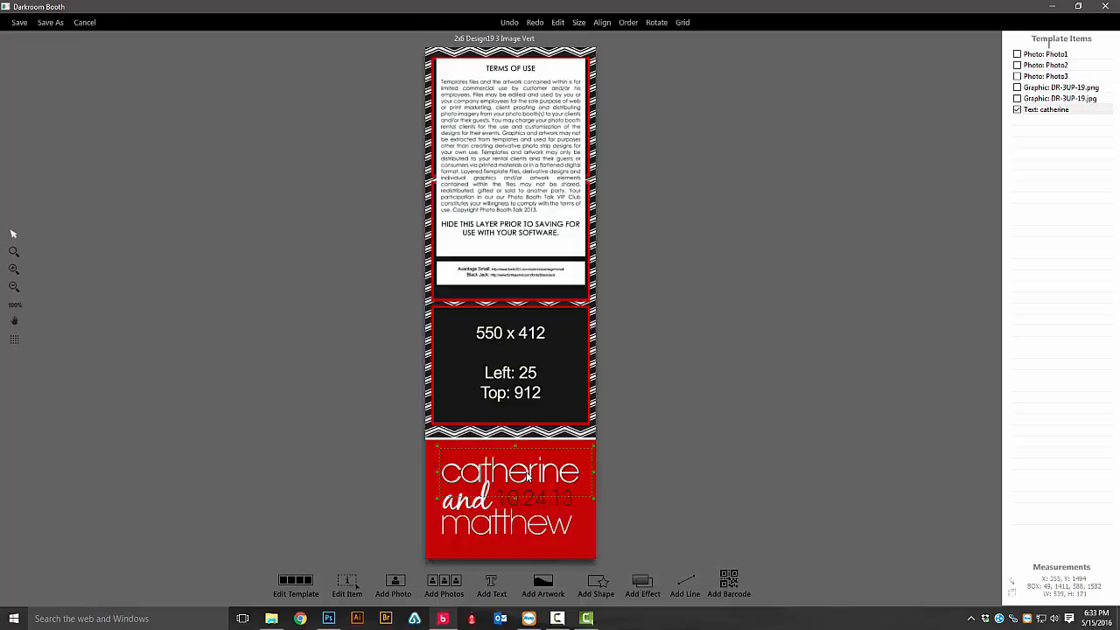
scroll(528, 475, down, 5)
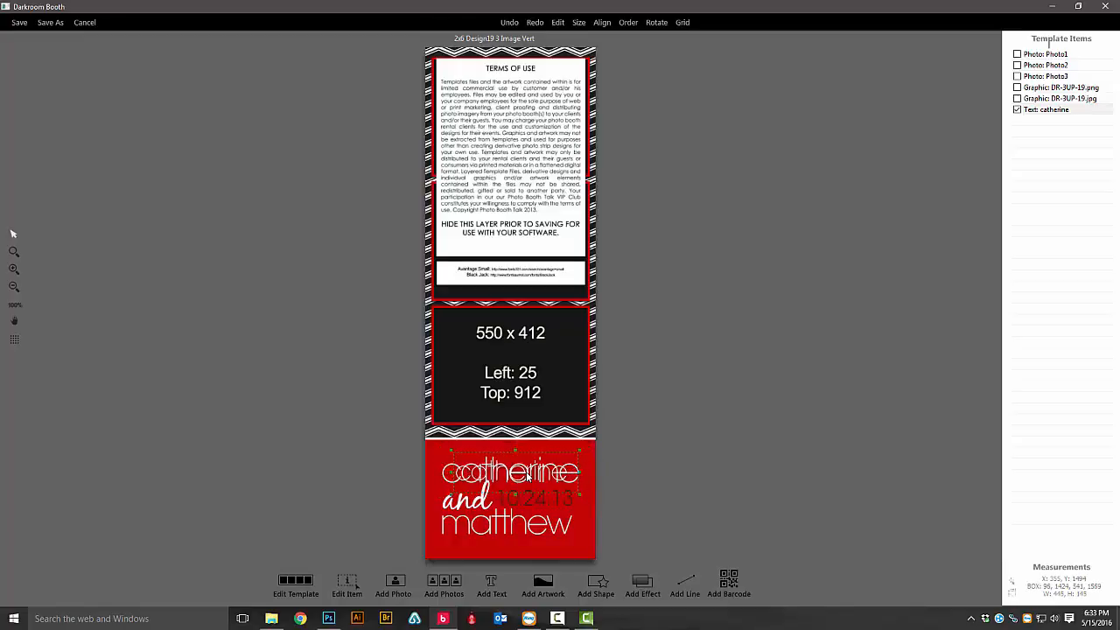
scroll(528, 475, up, 4)
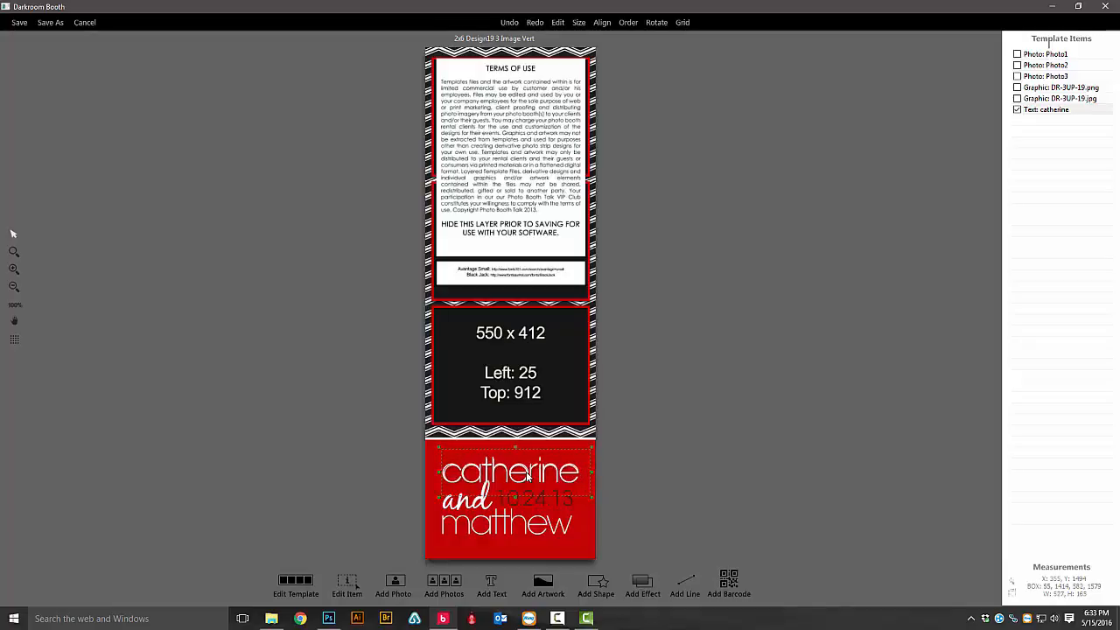
scroll(527, 475, up, 1)
scroll(528, 475, up, 2)
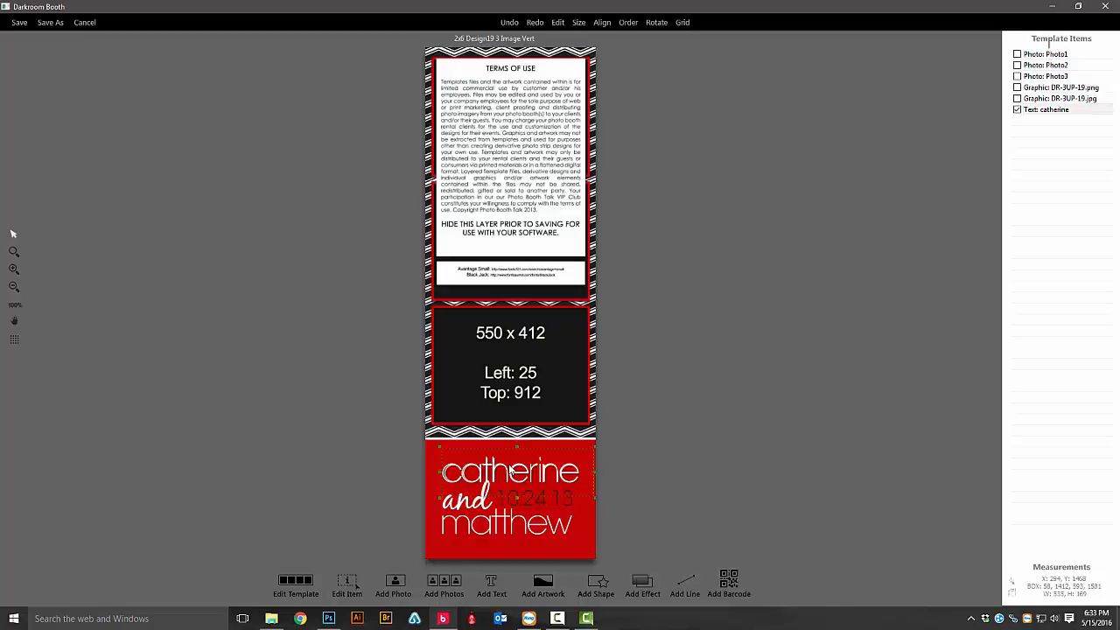
Fine-tune the first name text's scale to about 525 px wide and align it exactly over the matching sample name
scroll(510, 470, down, 5)
scroll(510, 470, up, 10)
scroll(510, 470, down, 10)
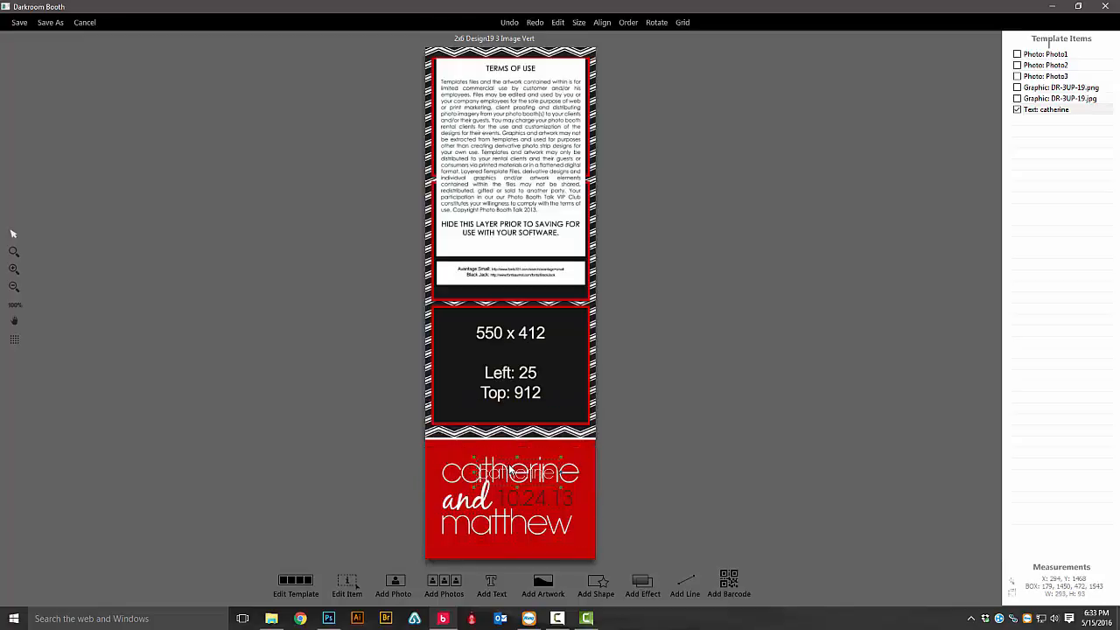
scroll(510, 470, up, 8)
scroll(510, 470, down, 8)
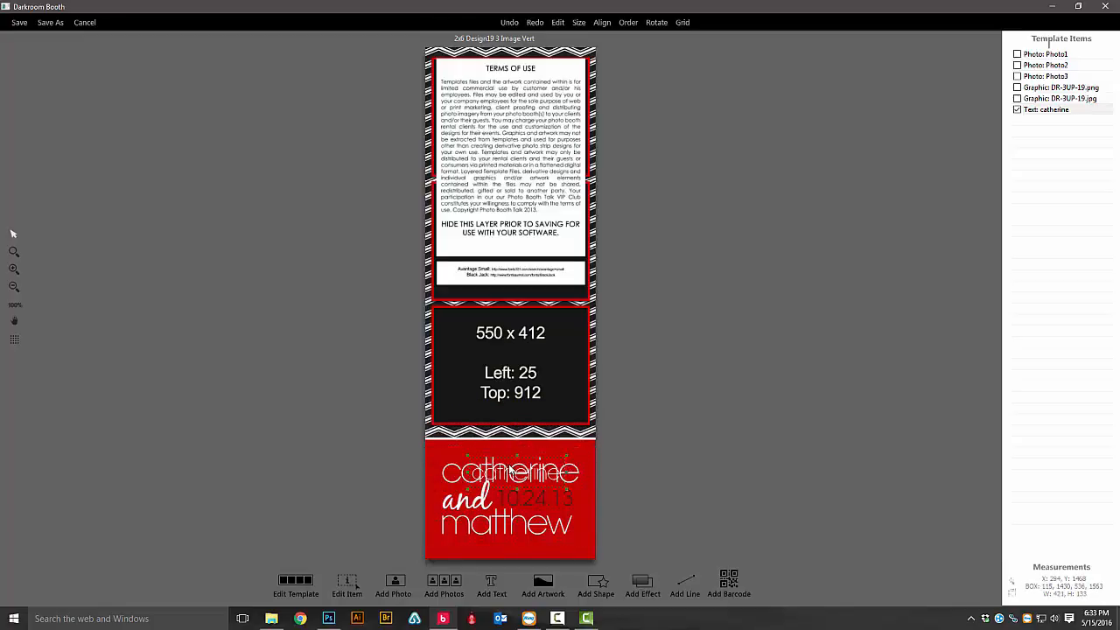
scroll(510, 470, up, 2)
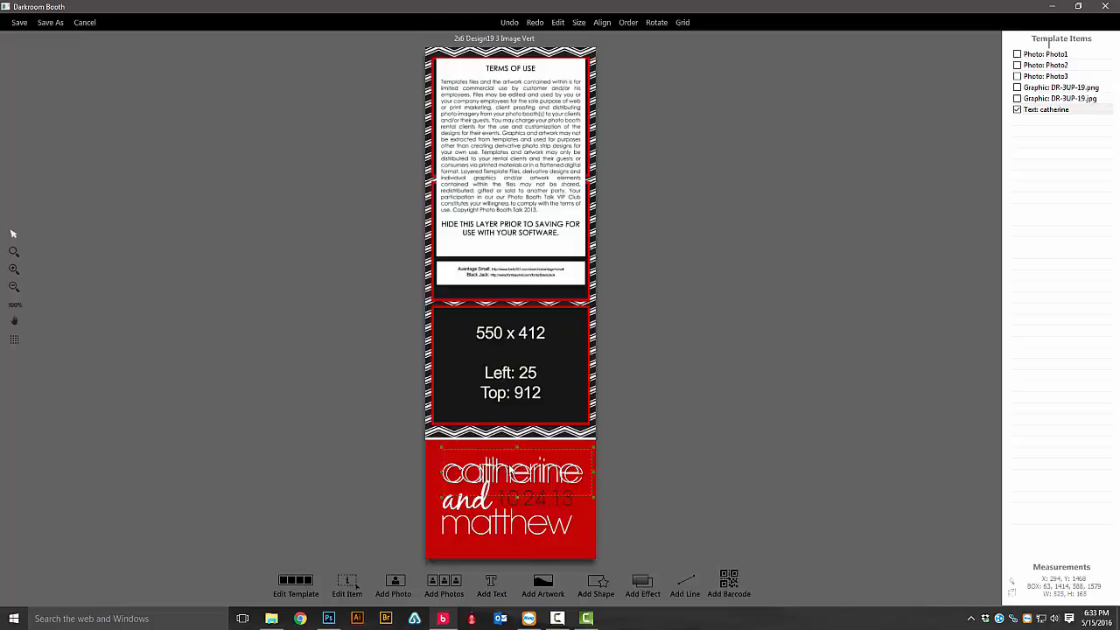
scroll(510, 470, up, 1)
scroll(510, 470, down, 1)
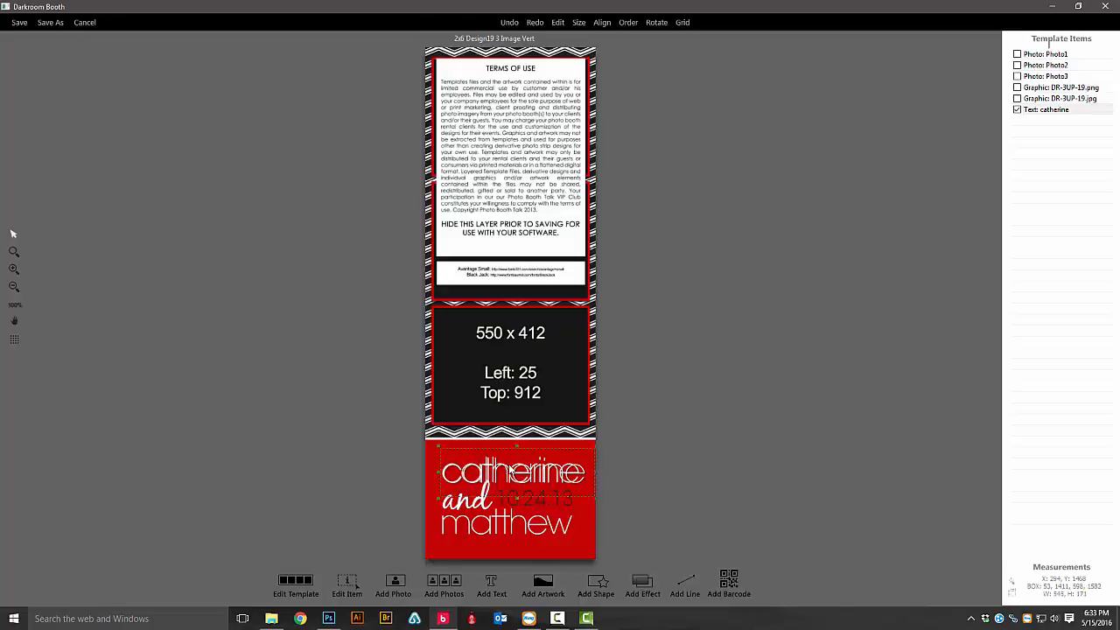
drag(525, 480, 518, 477)
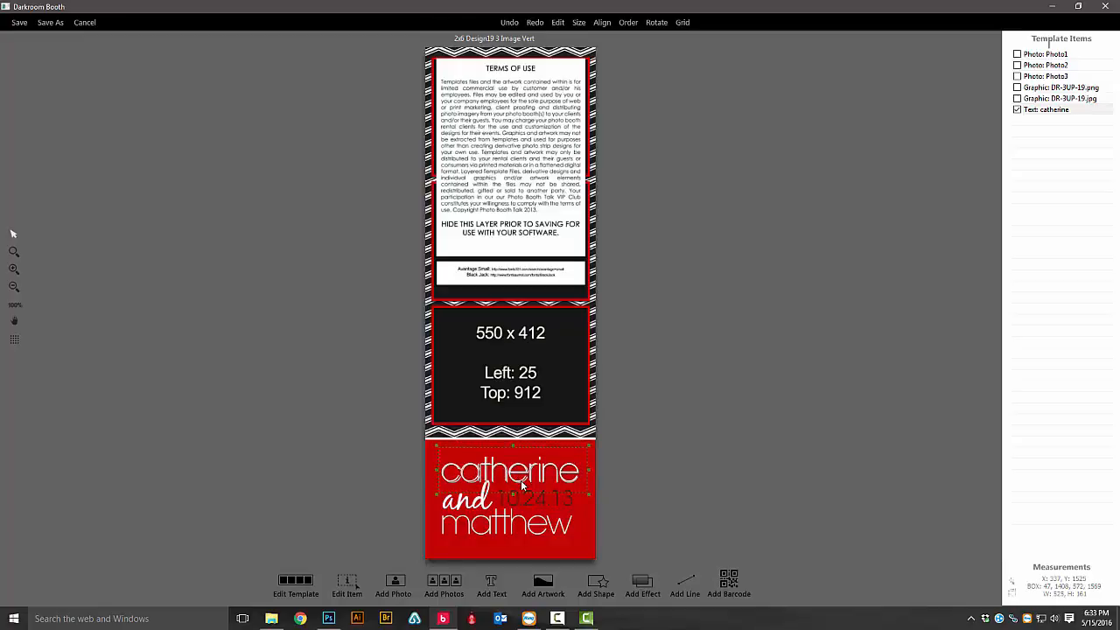
key(Down)
key(Right)
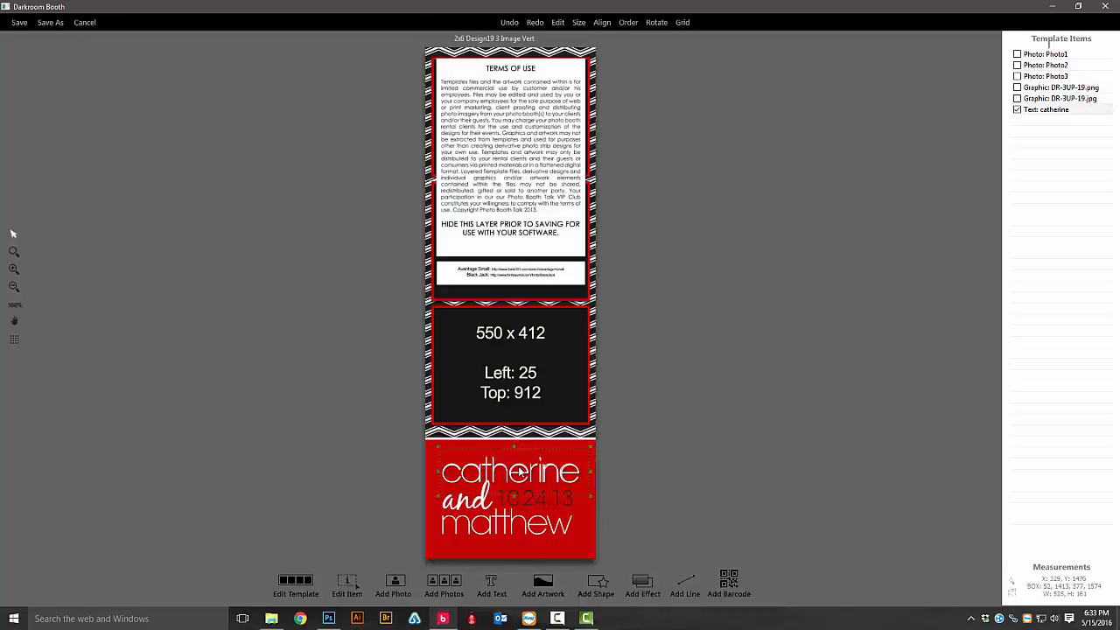
Duplicate the first name text, place the copy over the lower sample name, and replace its text with the second person's name
key(ctrl+d)
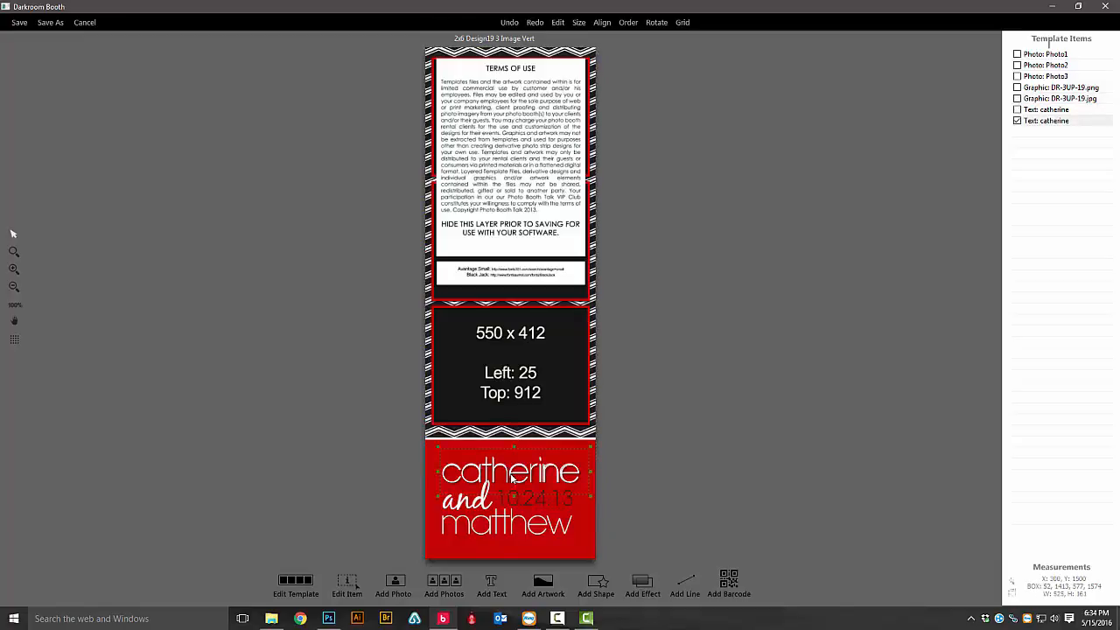
drag(510, 473, 509, 528)
double_click(509, 528)
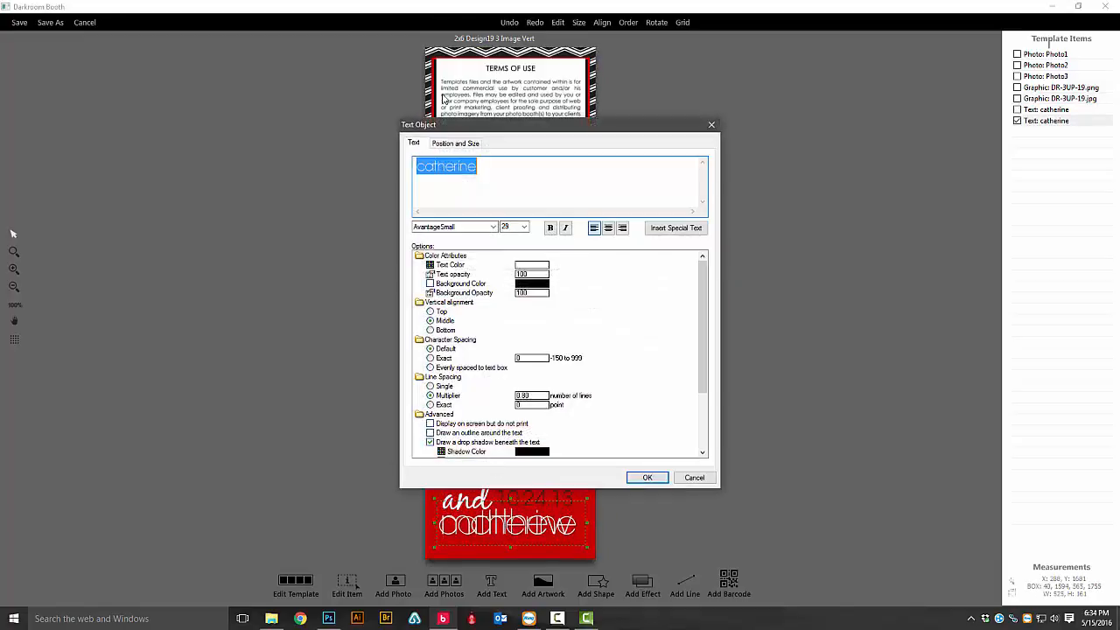
text(ma)
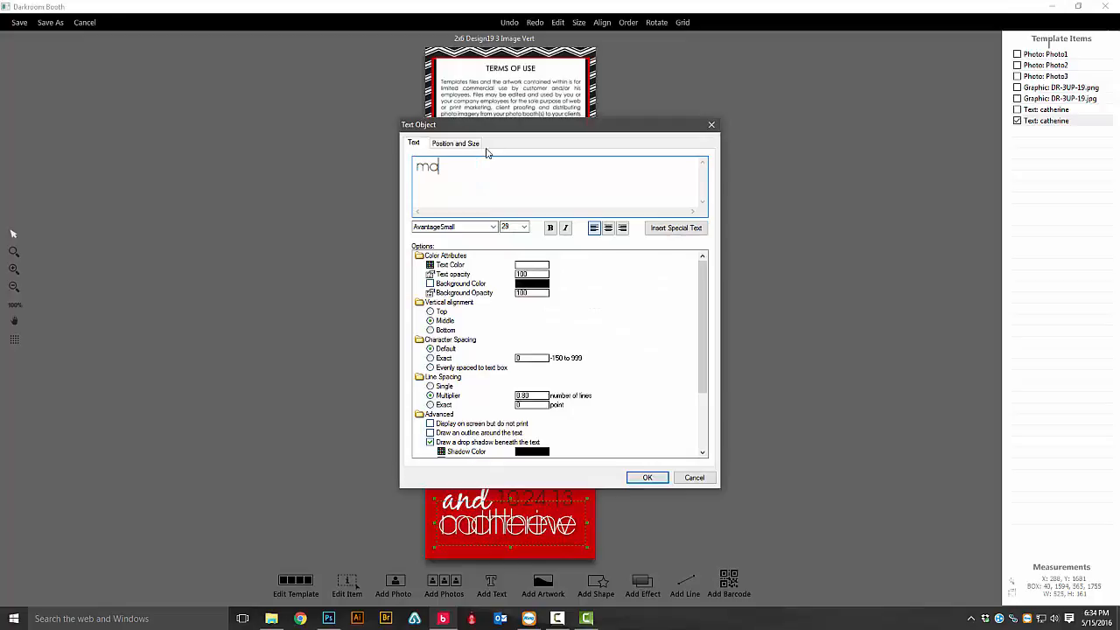
text(tthew)
click(647, 477)
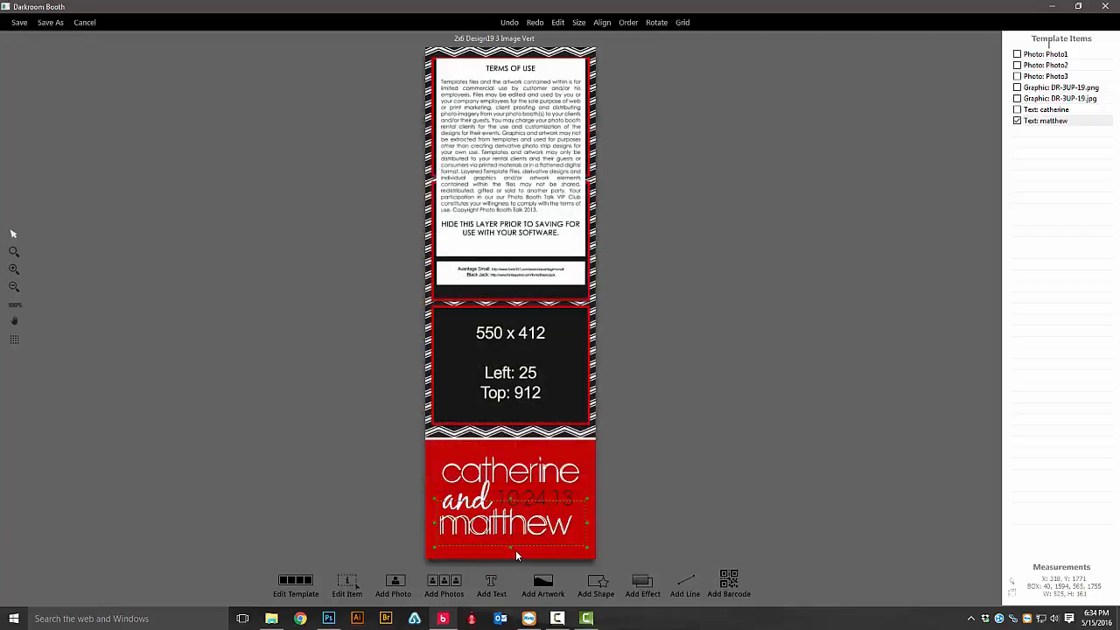
Duplicate the second name text, move the copy over the sample date, and replace its text with 10.24.16
click(515, 549)
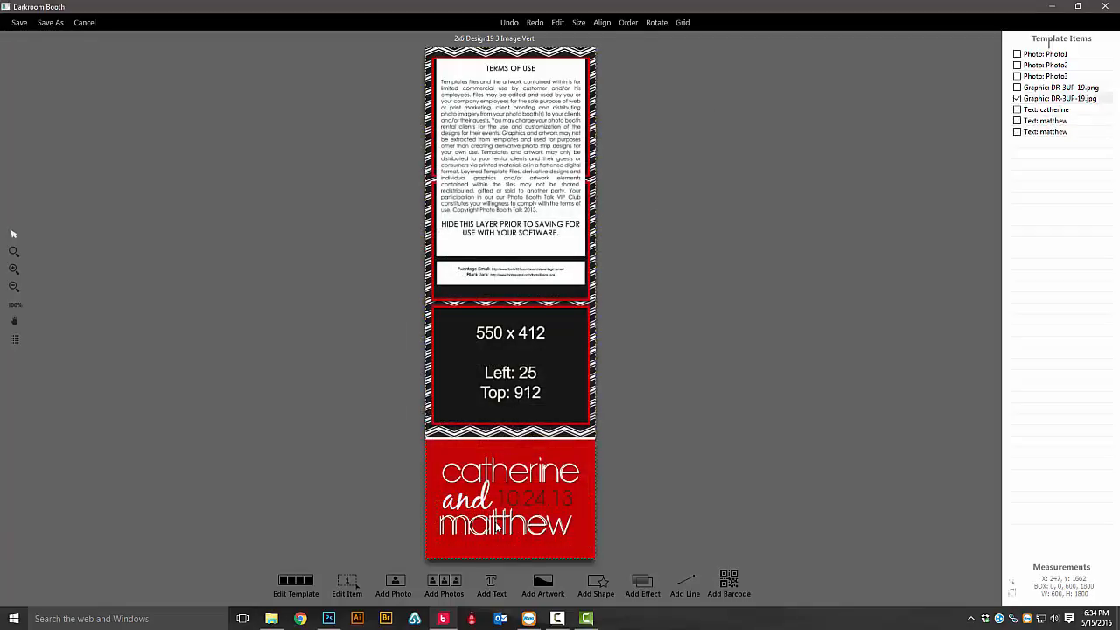
drag(497, 526, 527, 498)
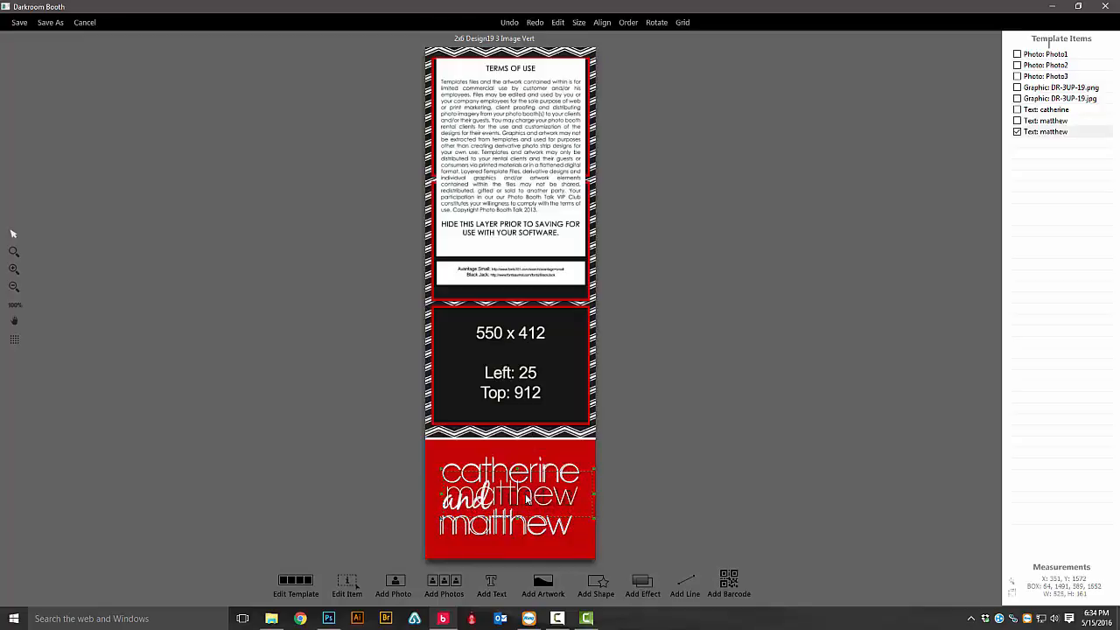
double_click(527, 499)
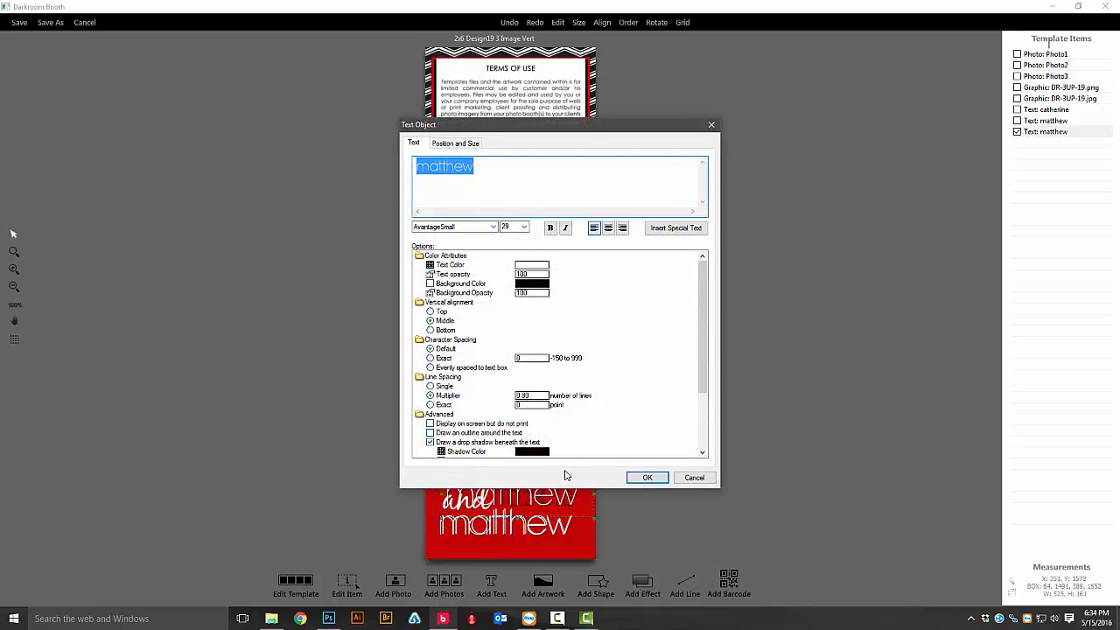
text(10.)
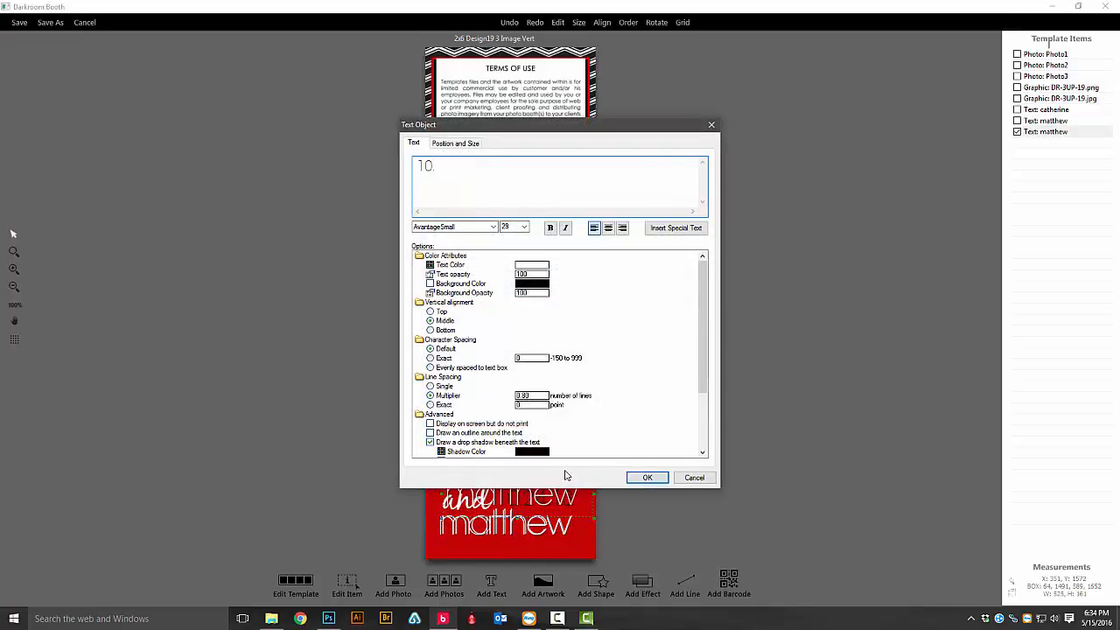
text(24.16)
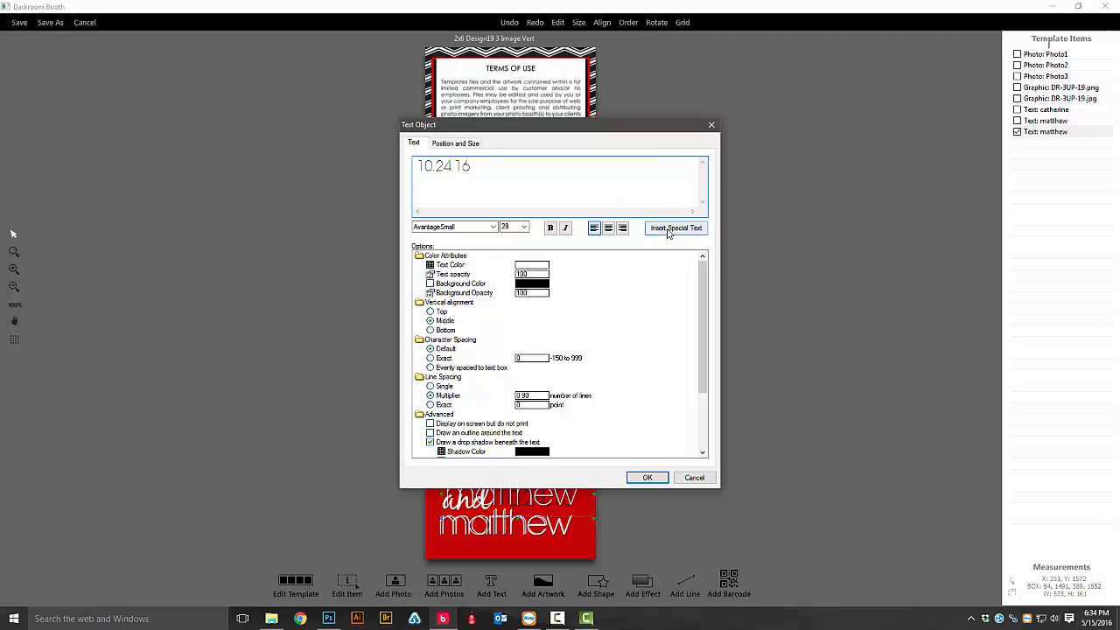
Color the date text near-black (RGB 23, 23, 23) and fit it over the sample date at about 331 px wide
click(532, 266)
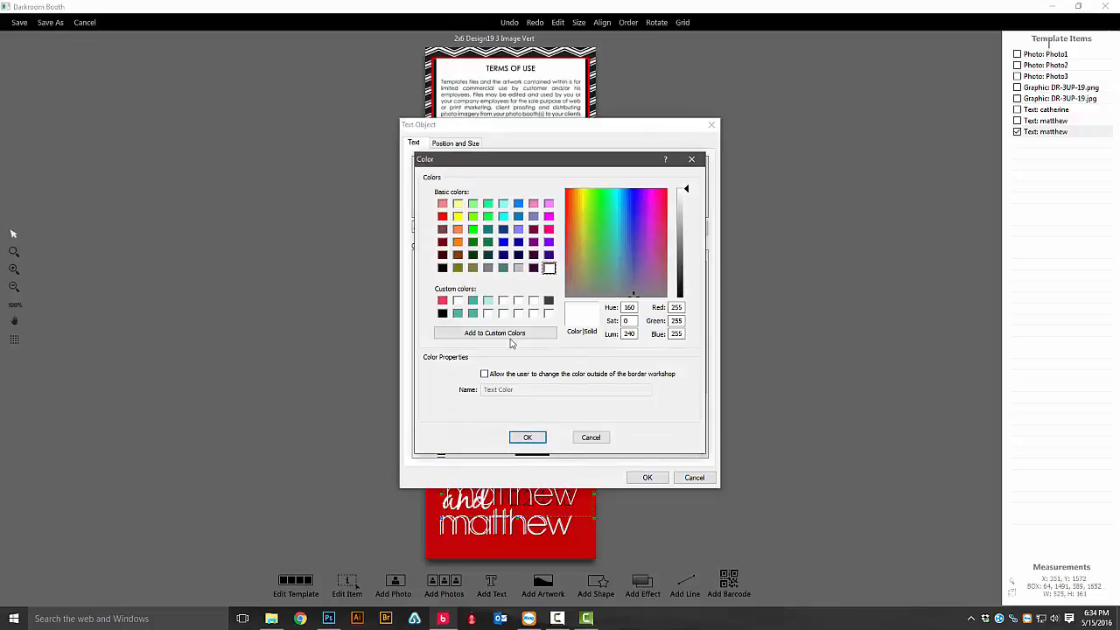
click(445, 270)
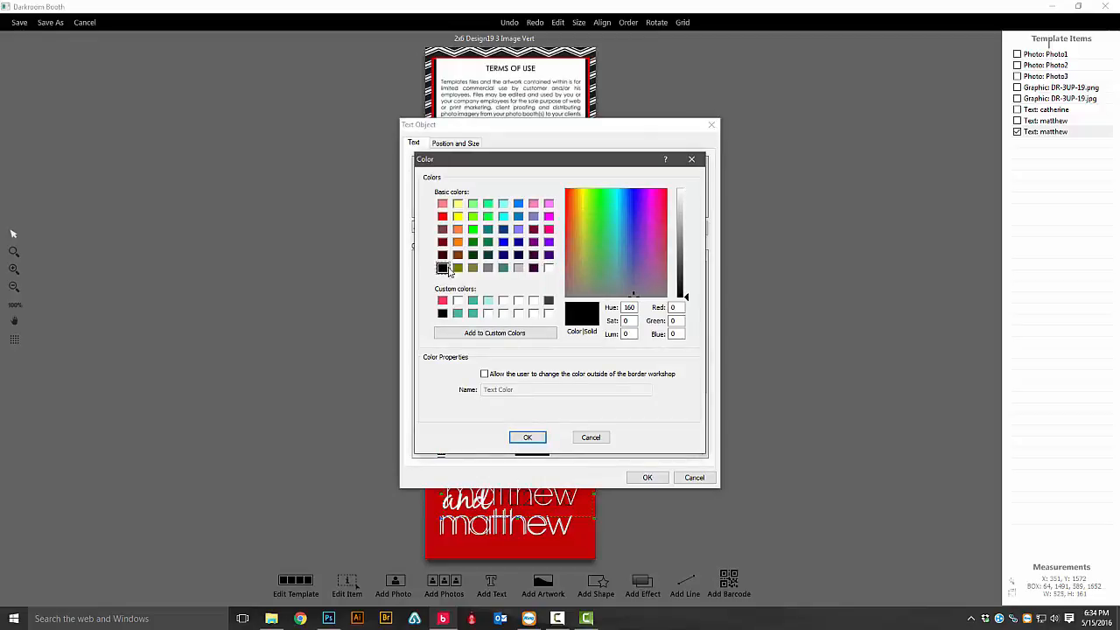
click(686, 287)
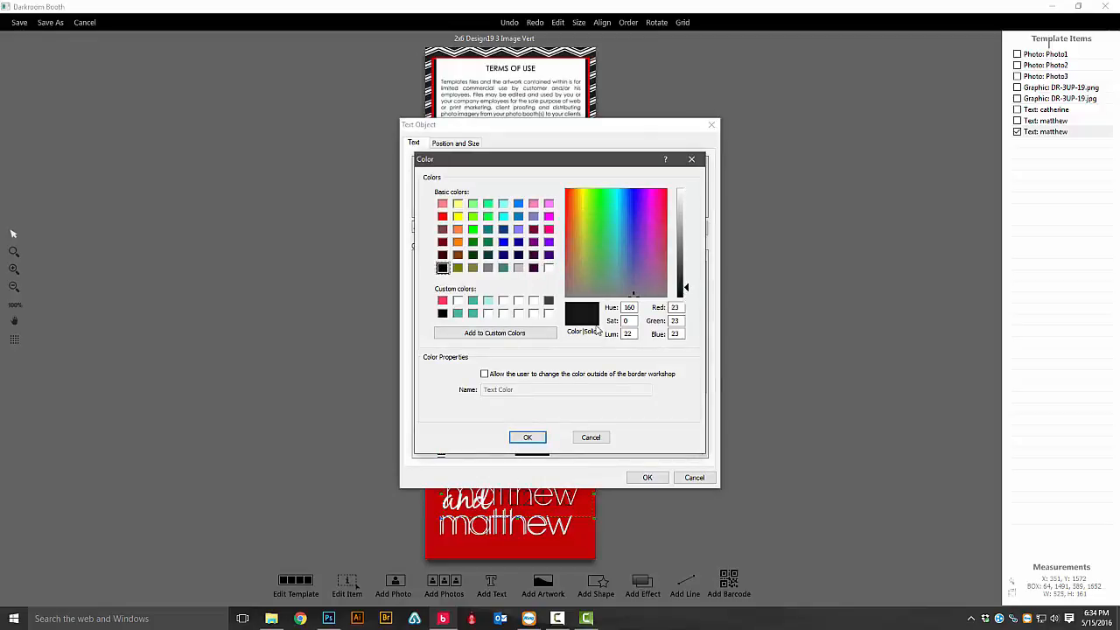
click(527, 437)
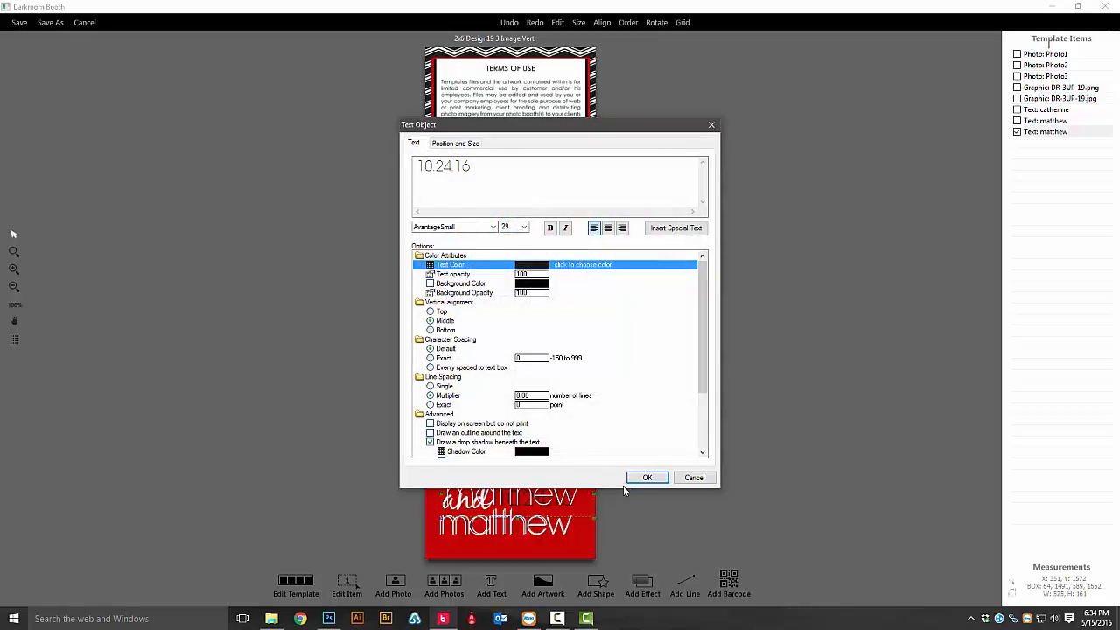
click(630, 481)
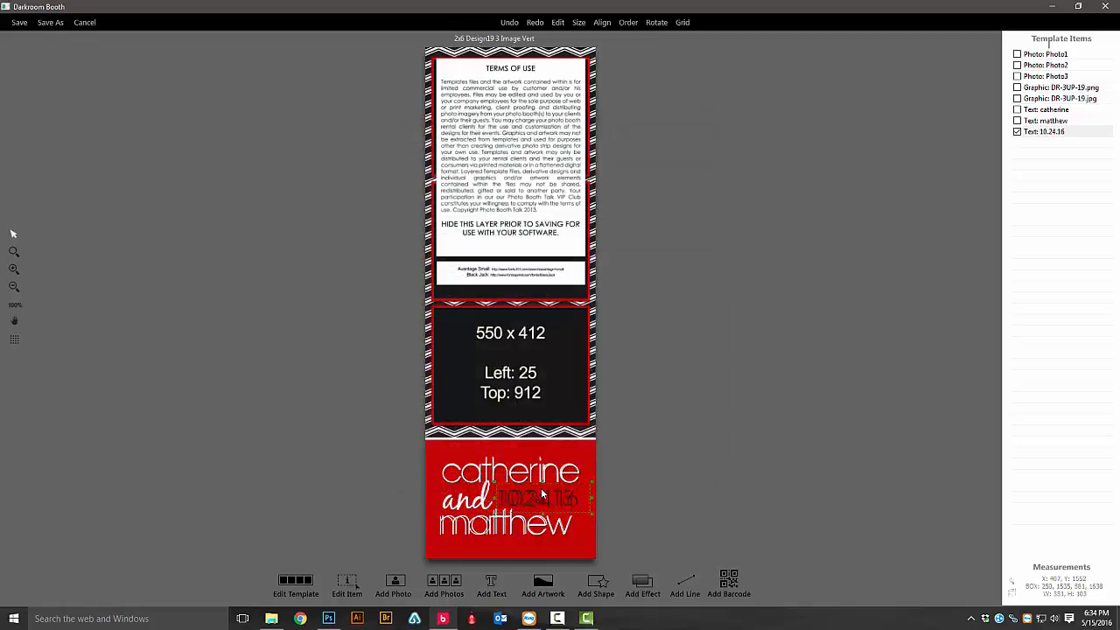
key(Right)
key(Right)
key(Right)
Duplicate the second name text and place the copy over the sample word "and"
click(499, 535)
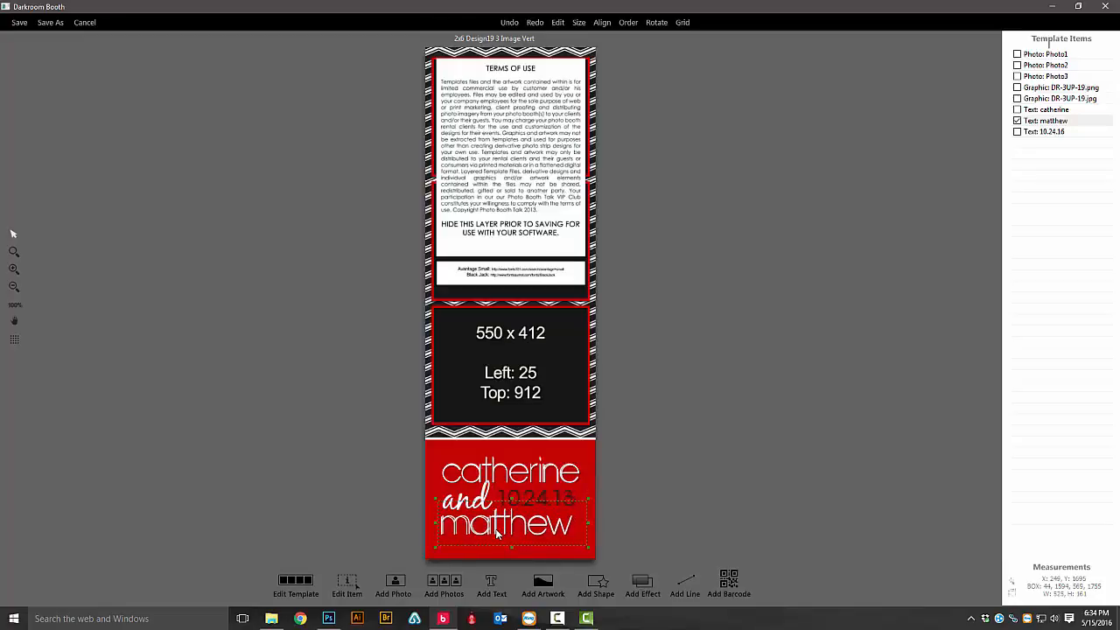
key(ctrl+v)
click(468, 440)
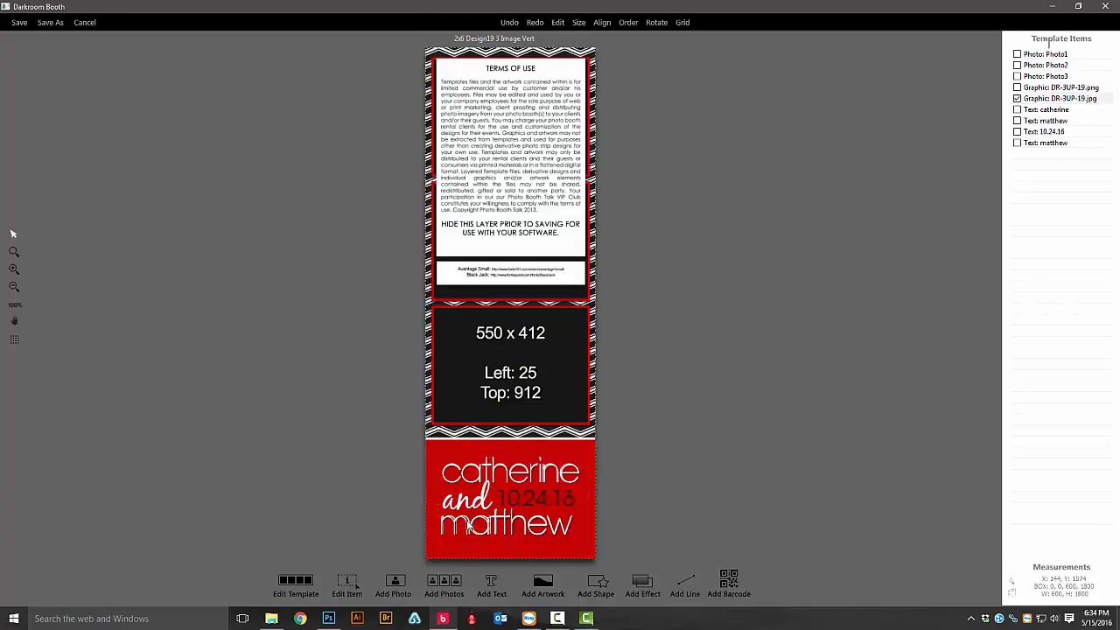
click(472, 528)
drag(472, 529, 468, 501)
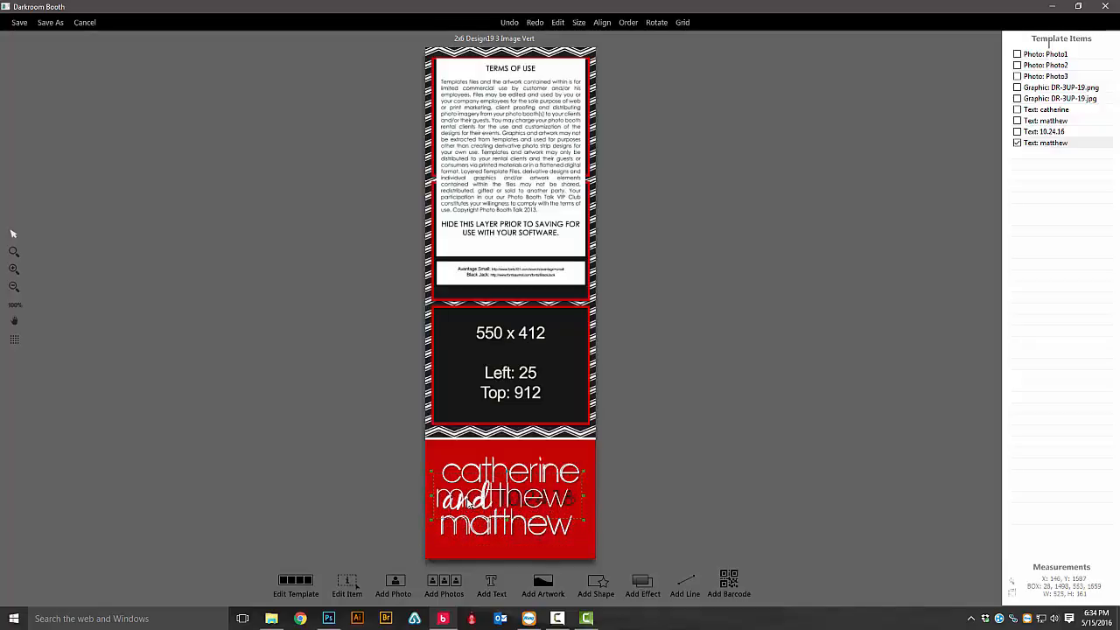
Change the copied text to "and" in the BlackJack font and fit it over the sample word at about 219 px wide
double_click(469, 502)
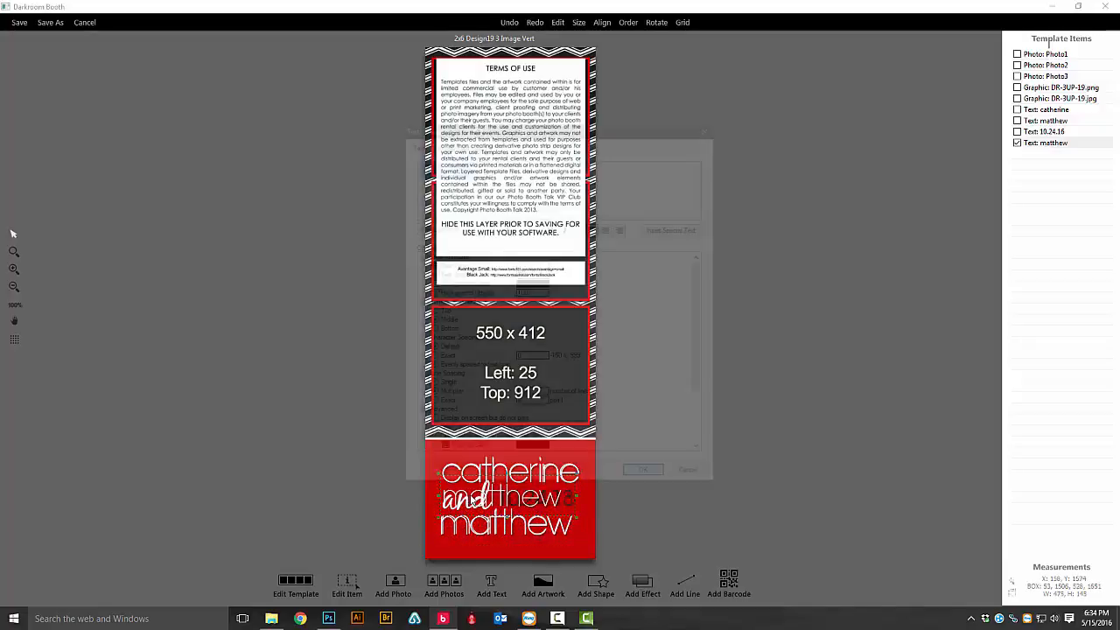
drag(479, 125, 711, 156)
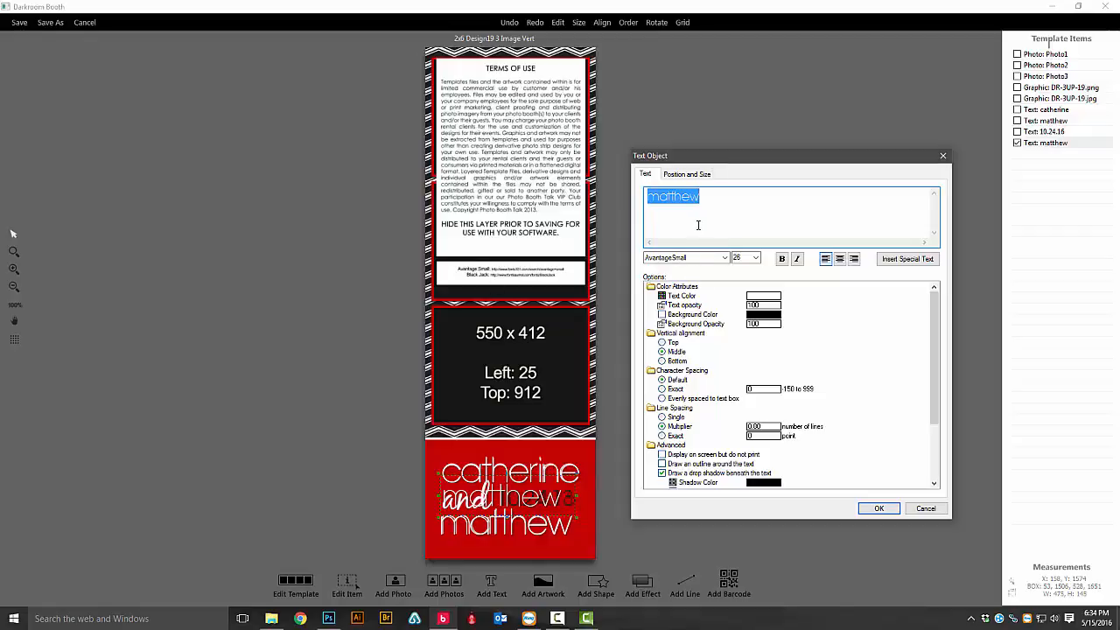
click(684, 258)
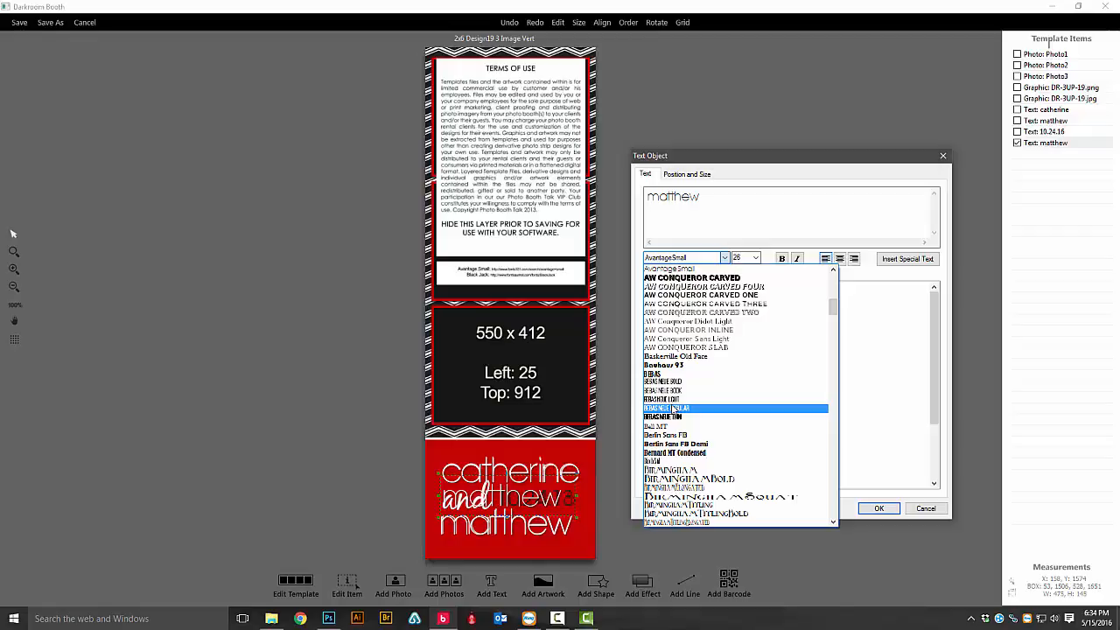
scroll(671, 415, down, 2)
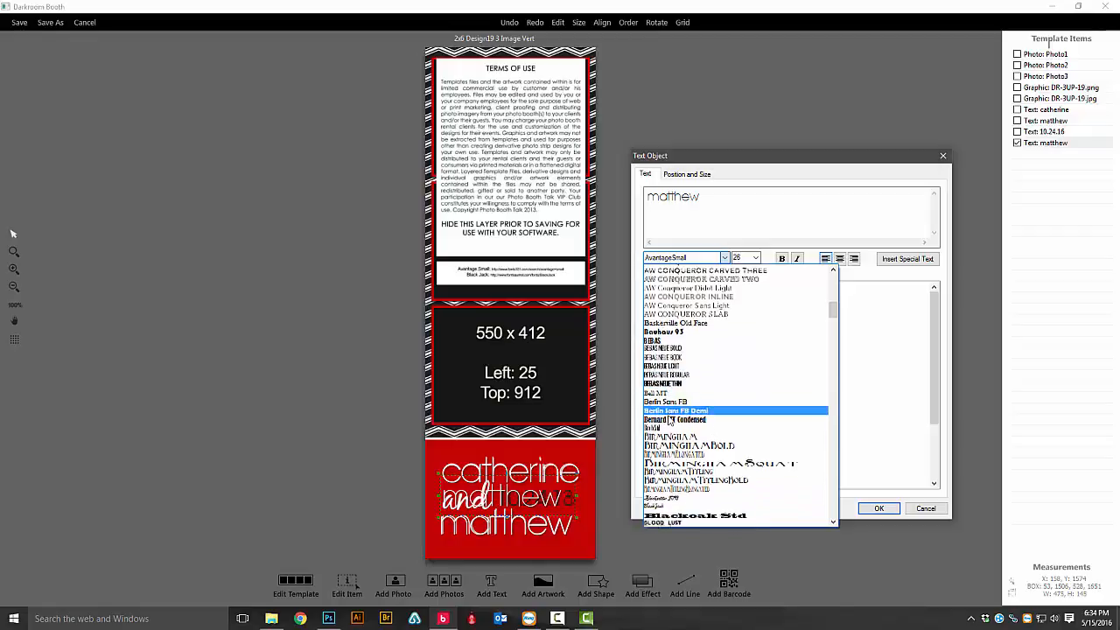
click(670, 488)
double_click(682, 218)
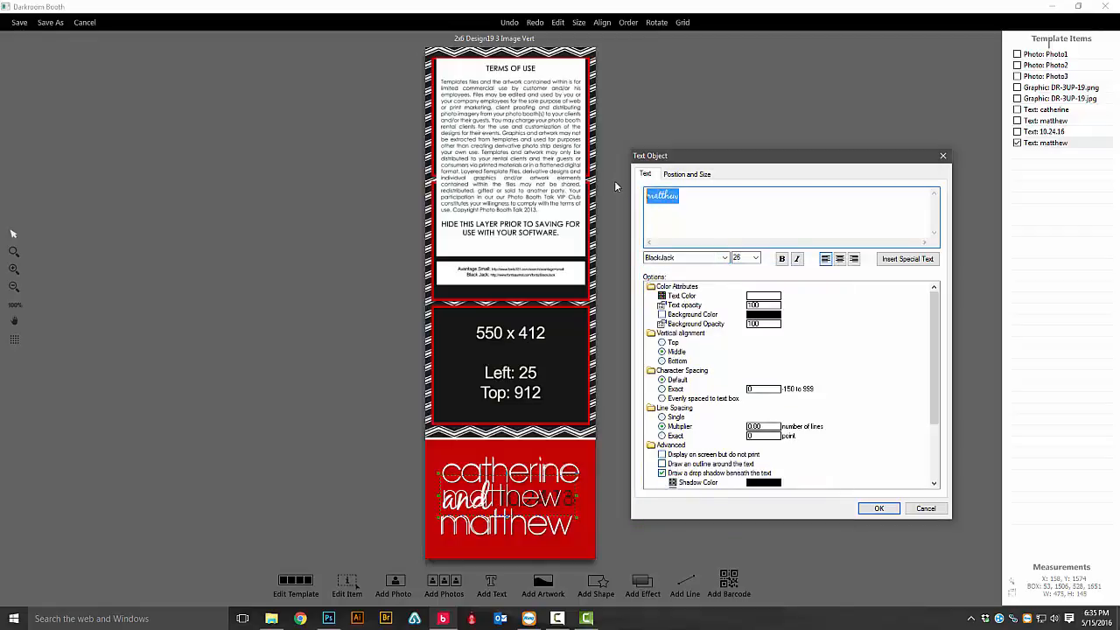
text(and)
click(878, 507)
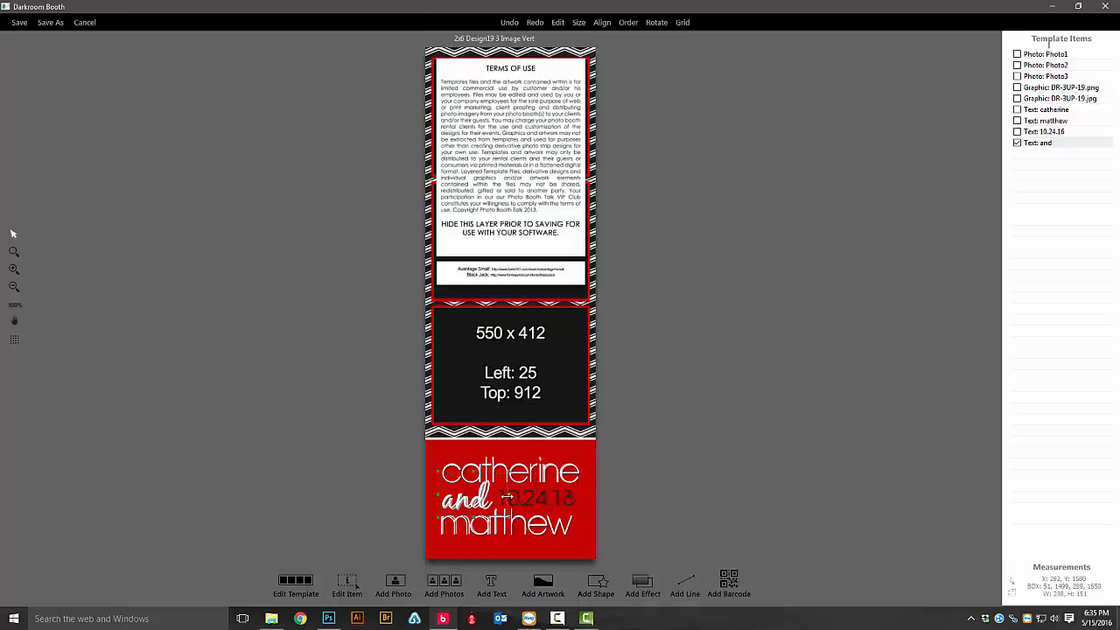
drag(472, 504, 474, 505)
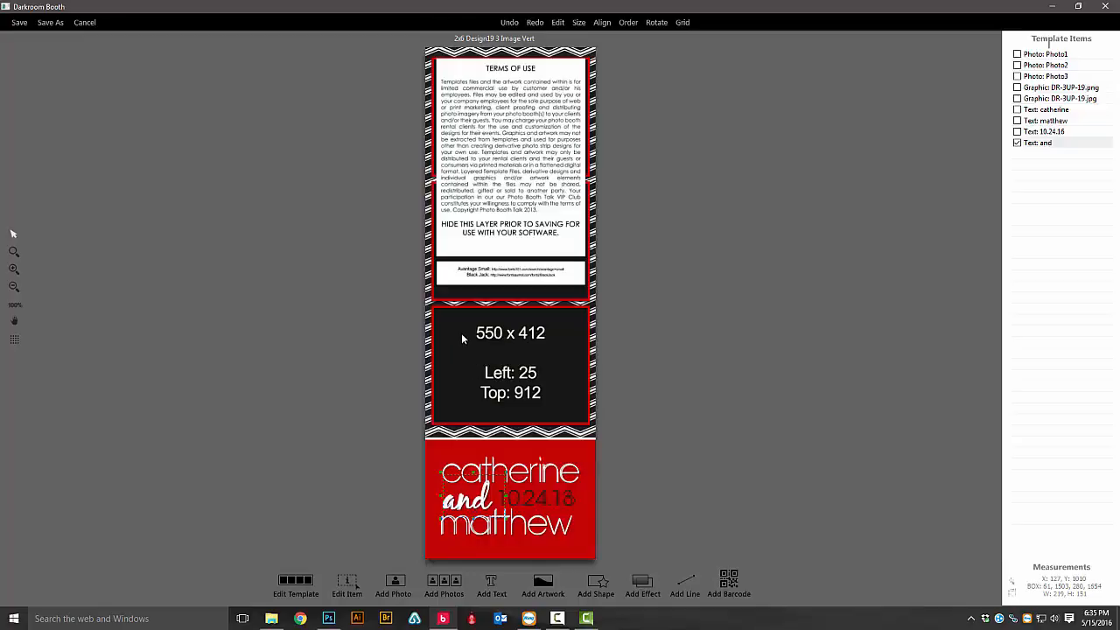
Delete the DR-3UP-19.jpg sample graphic from the template
click(478, 238)
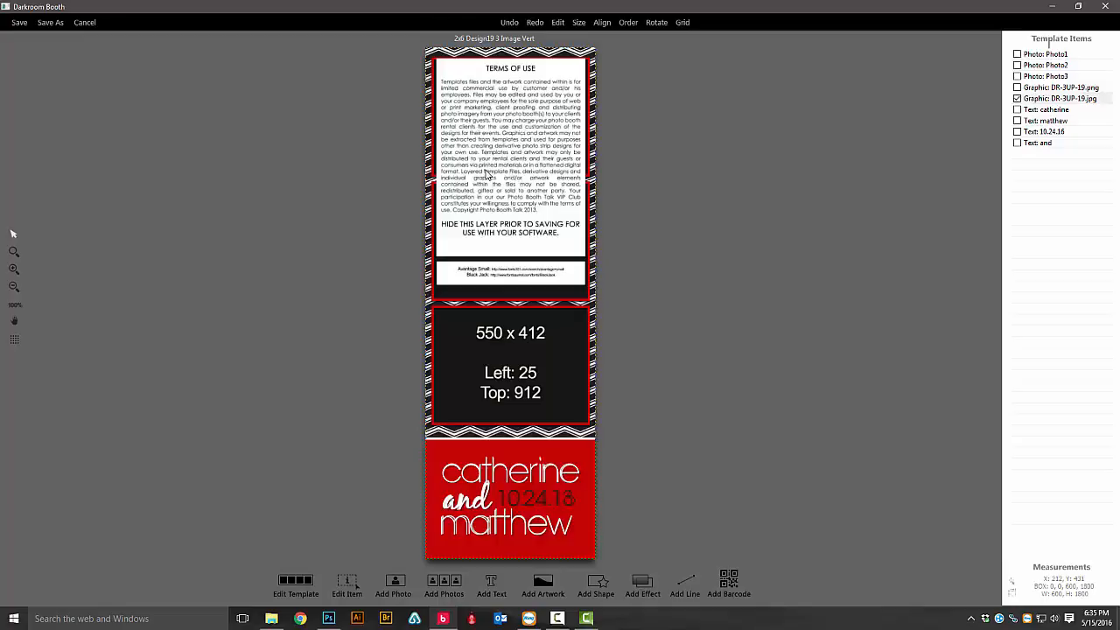
key(Delete)
click(573, 349)
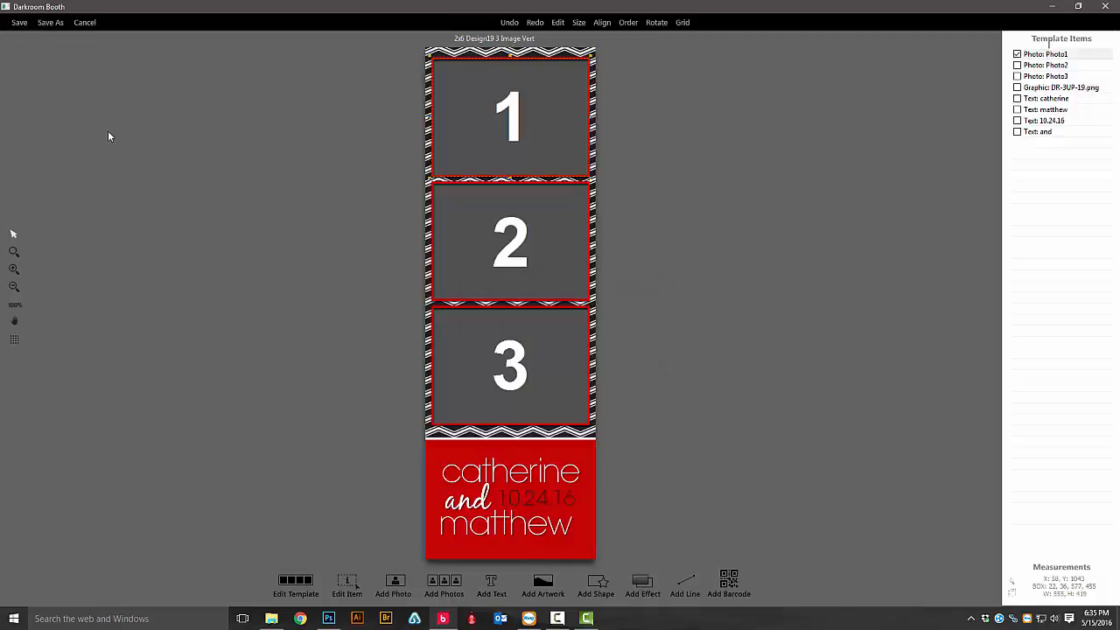
Save the template as 2x6 Design19 3 Image Vert.xbdr in the BoothTemplates folder
click(50, 23)
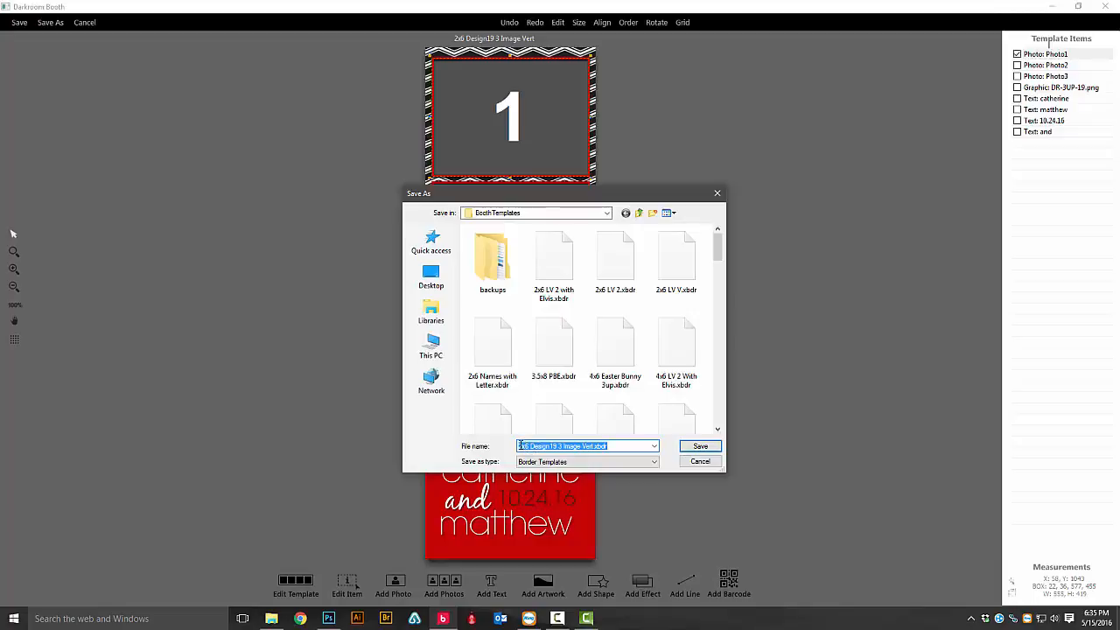
click(693, 447)
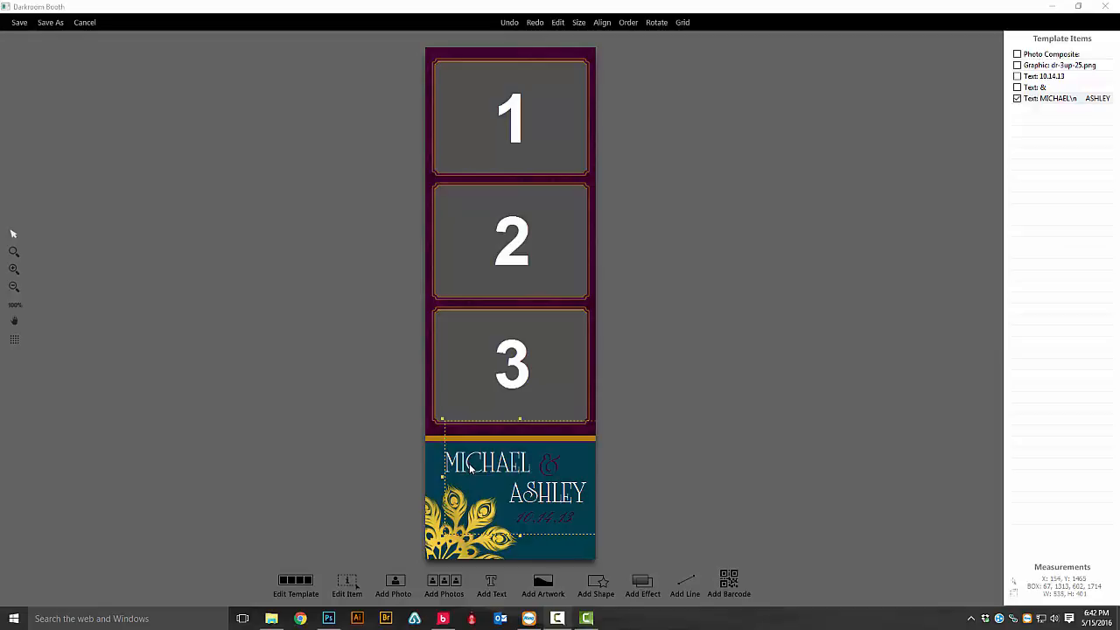
Switch to Photoshop and sample the gold of the peacock fan in DR-3UP-25.psd with the foreground Color Picker
click(329, 618)
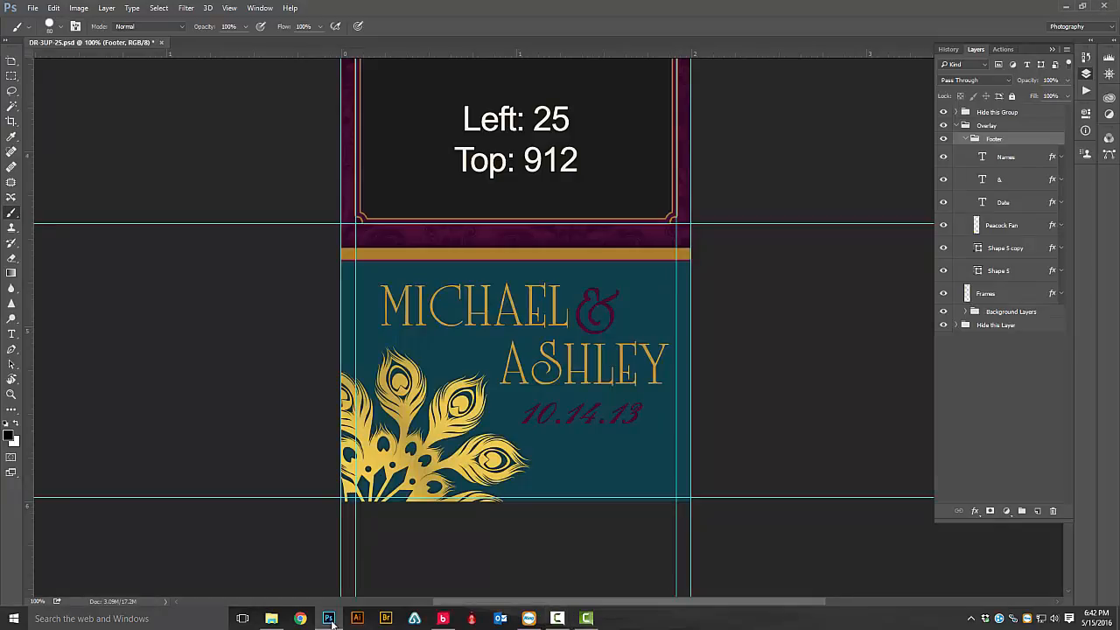
click(9, 434)
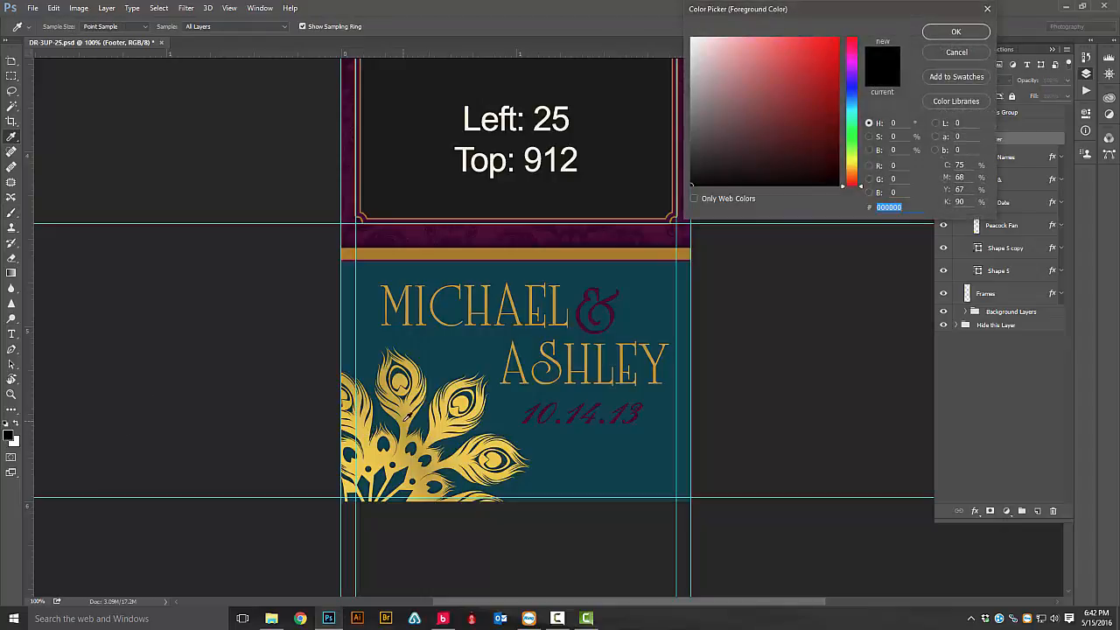
click(411, 409)
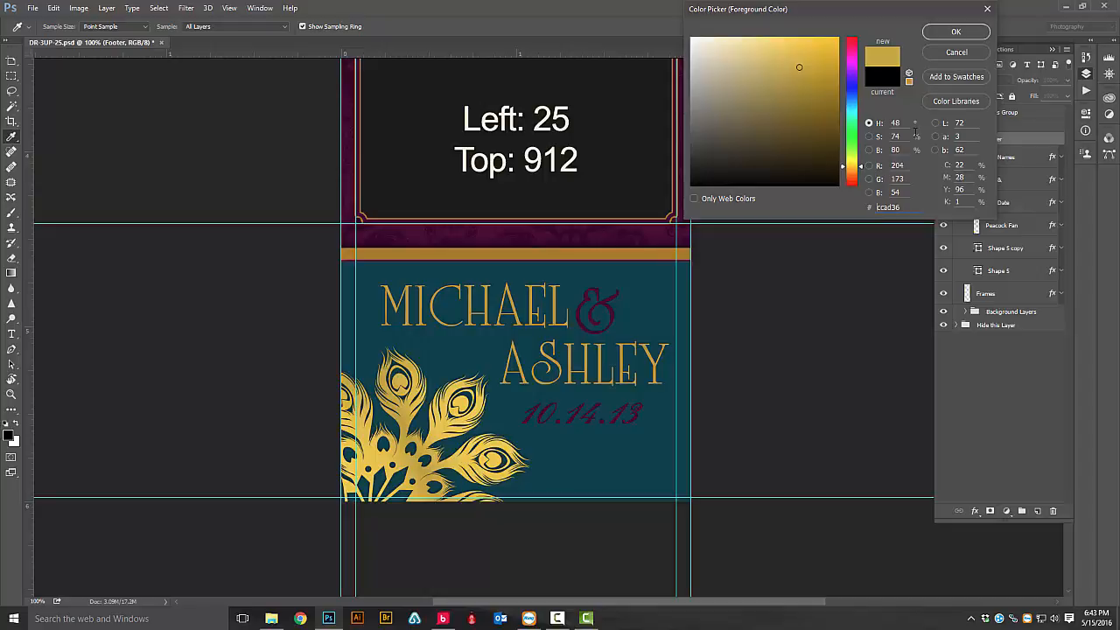
Switch back to Darkroom Booth and set the text color of the two-line names text to red 204, green 173, blue 54
click(443, 619)
double_click(525, 495)
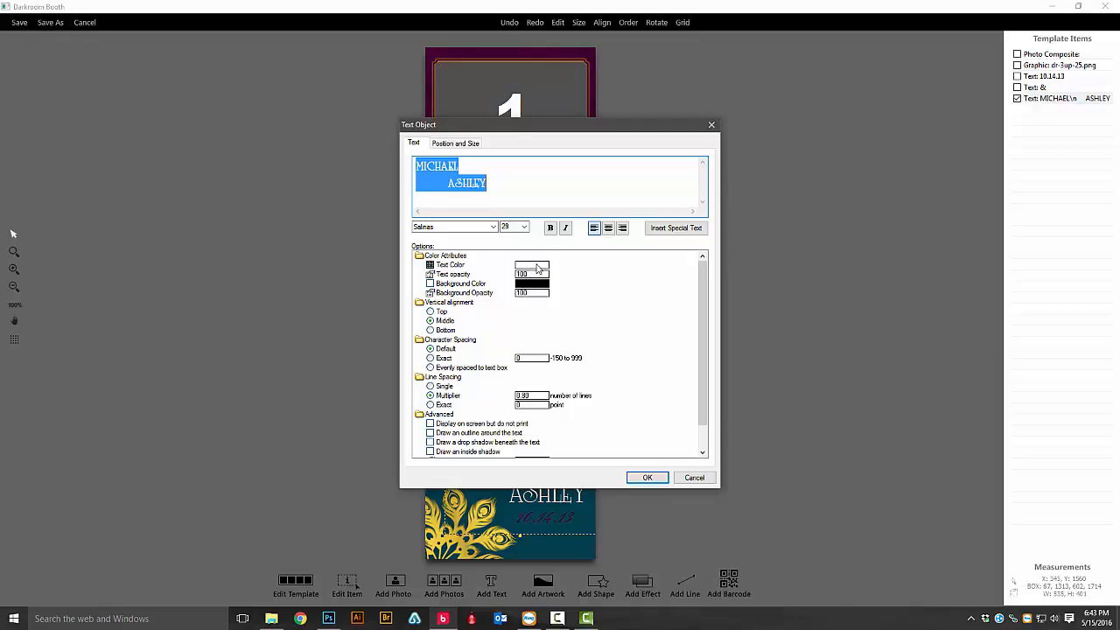
click(536, 269)
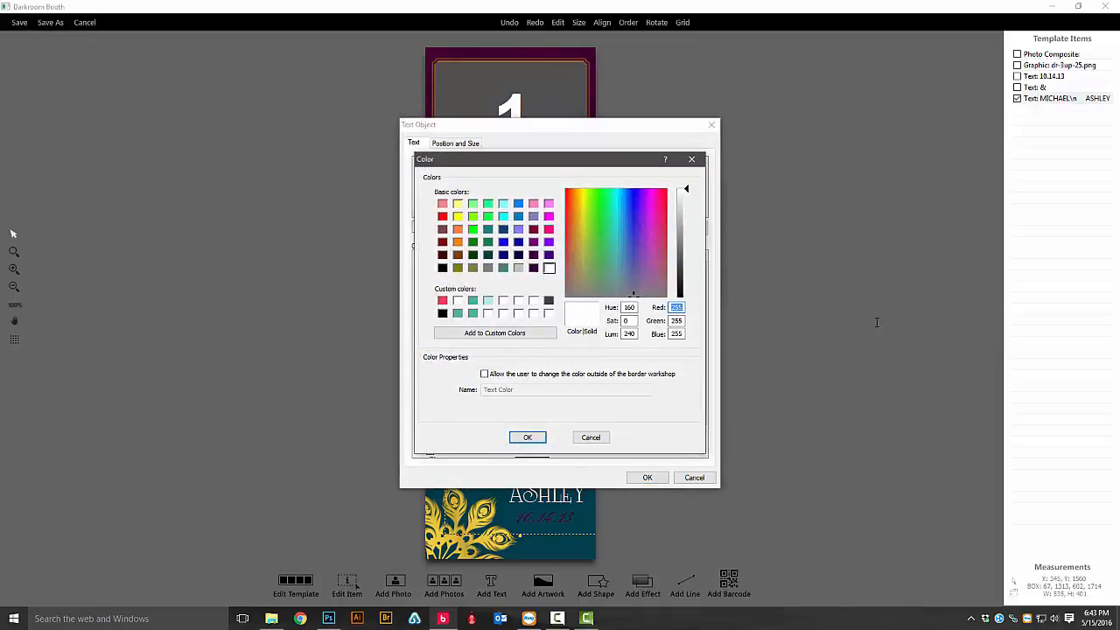
text(204)
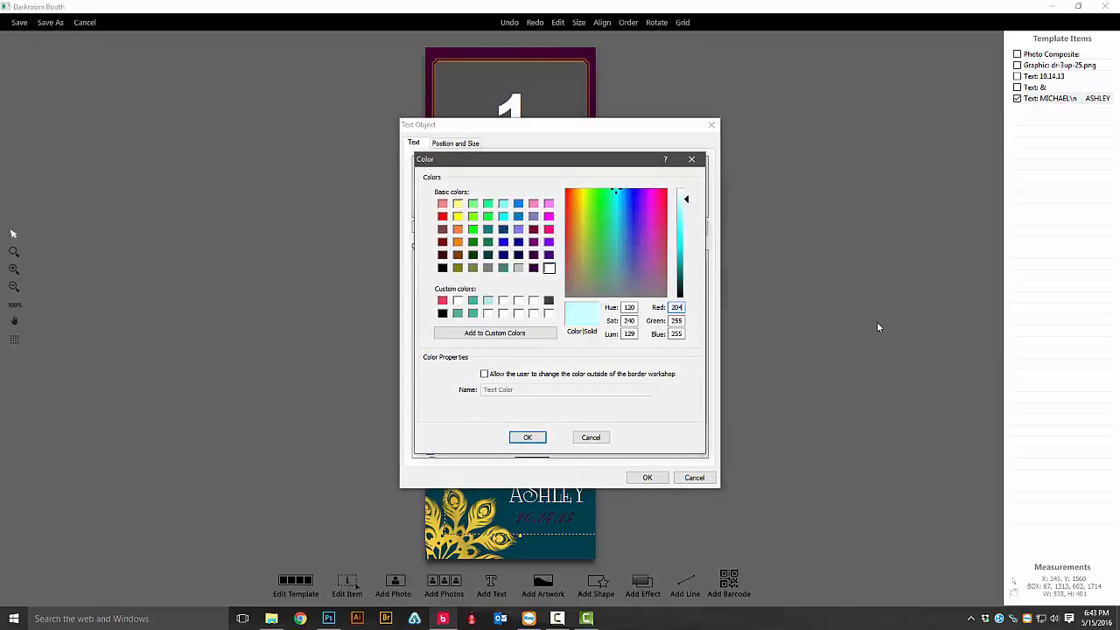
key(Tab)
text(173)
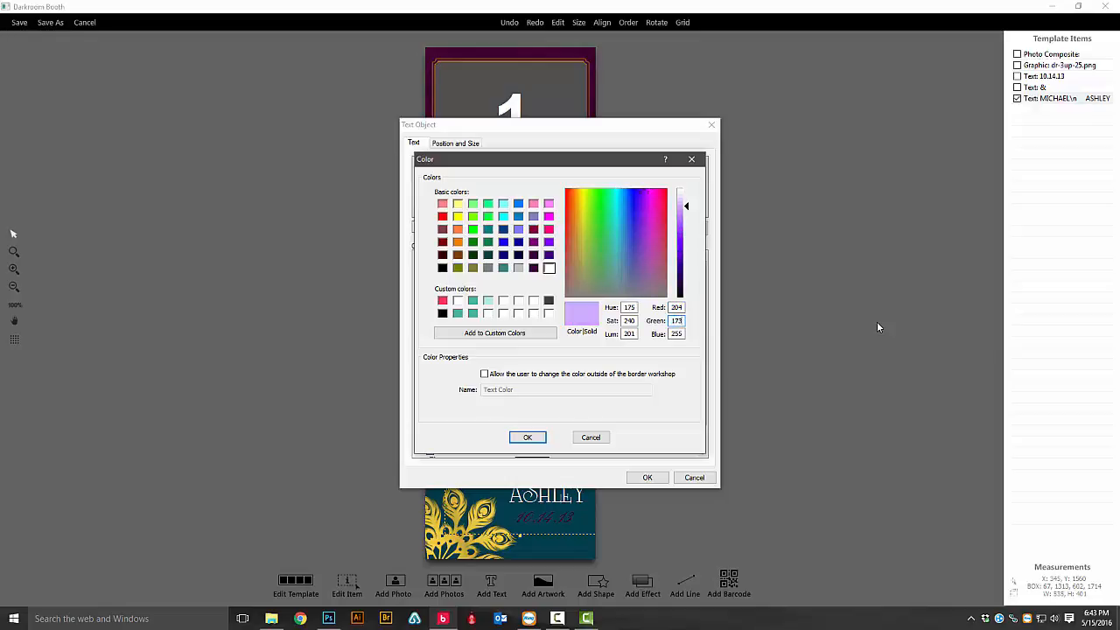
key(Tab)
text(54)
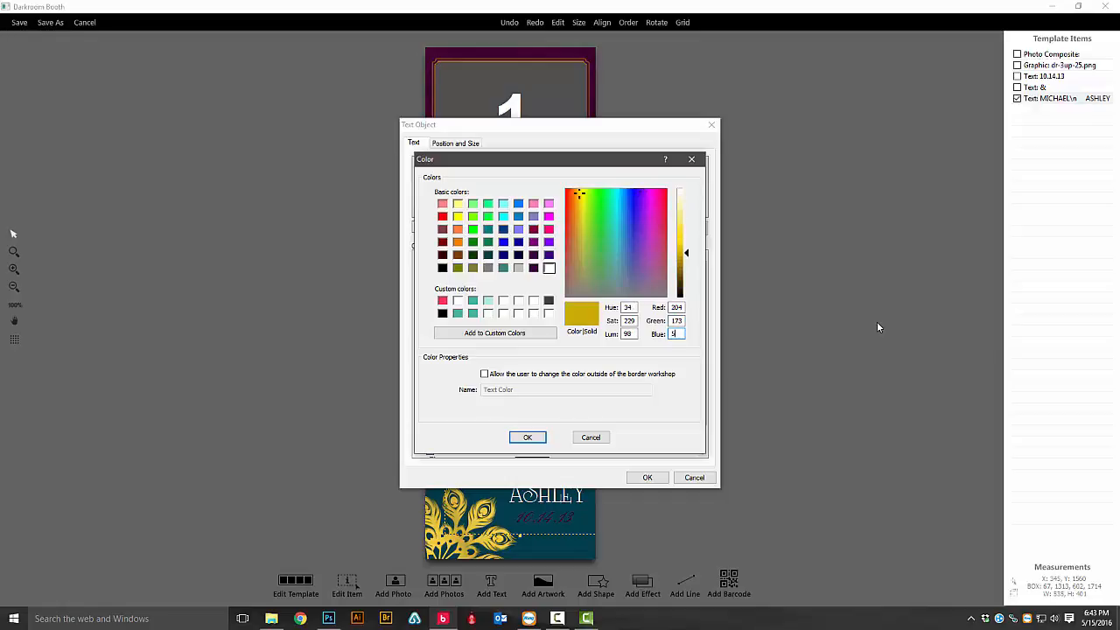
click(526, 437)
click(644, 480)
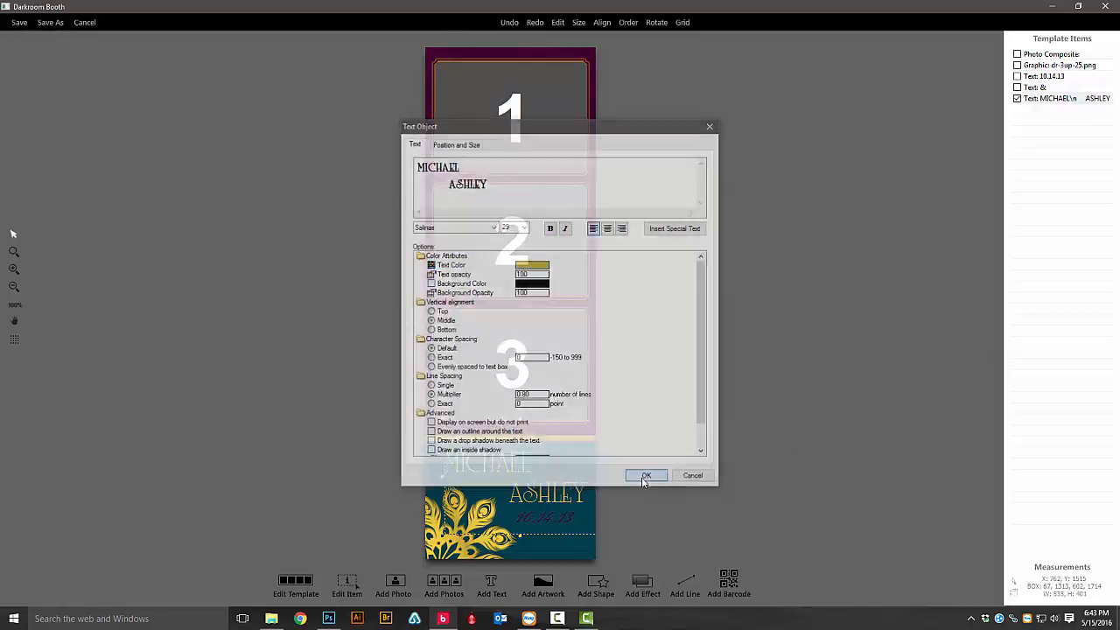